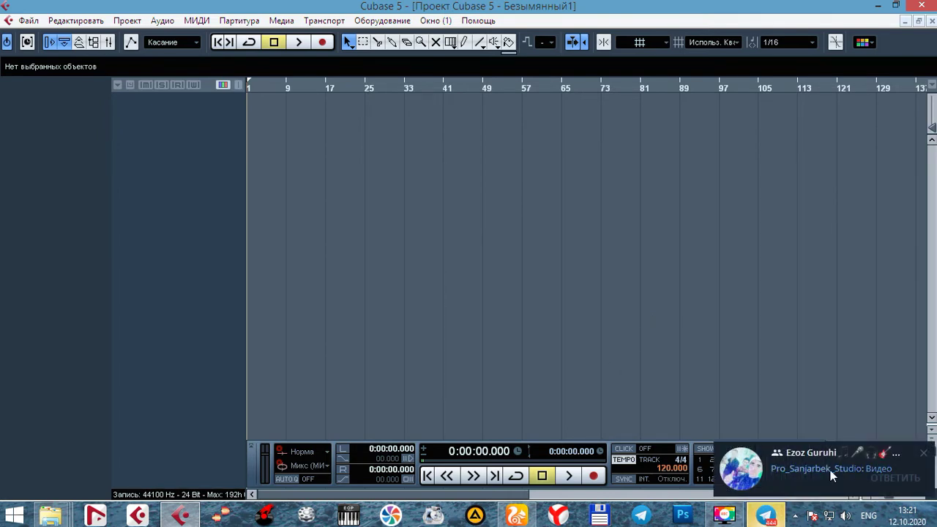
Dismiss the chat notification and toggle the transport panel off and back on.
{"action": "key", "text": "F2"}
{"action": "left_click", "coordinate": [923, 452]}
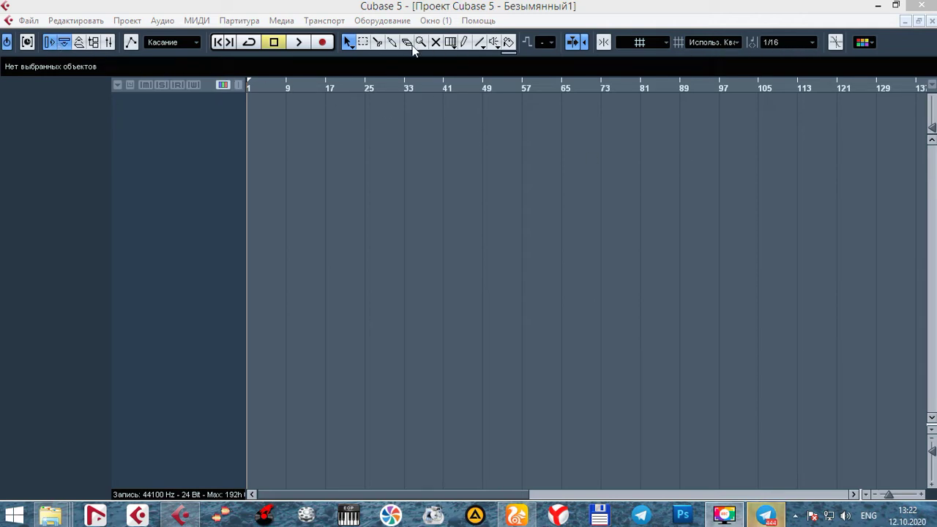
{"action": "key", "text": "F2"}
Try the Erase, Mute and Glue tools in turn and return to the Object Selection tool.
{"action": "left_click", "coordinate": [348, 42]}
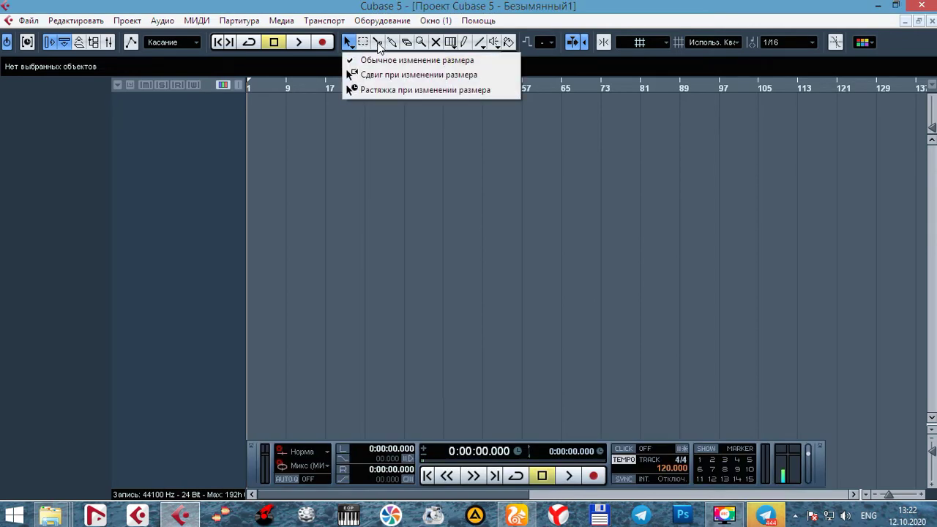
{"action": "left_click", "coordinate": [407, 43]}
{"action": "left_click", "coordinate": [437, 43]}
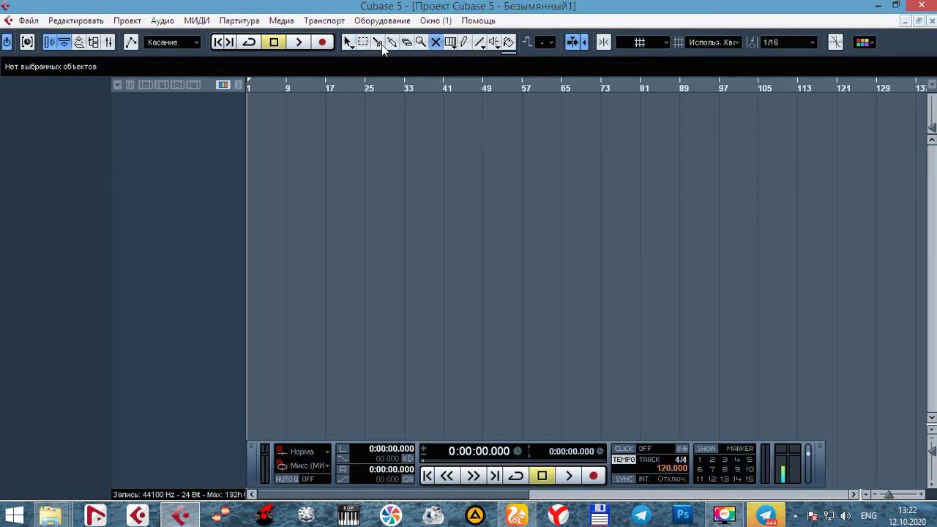
{"action": "left_click", "coordinate": [407, 42]}
{"action": "left_click", "coordinate": [393, 42]}
{"action": "left_click", "coordinate": [350, 42]}
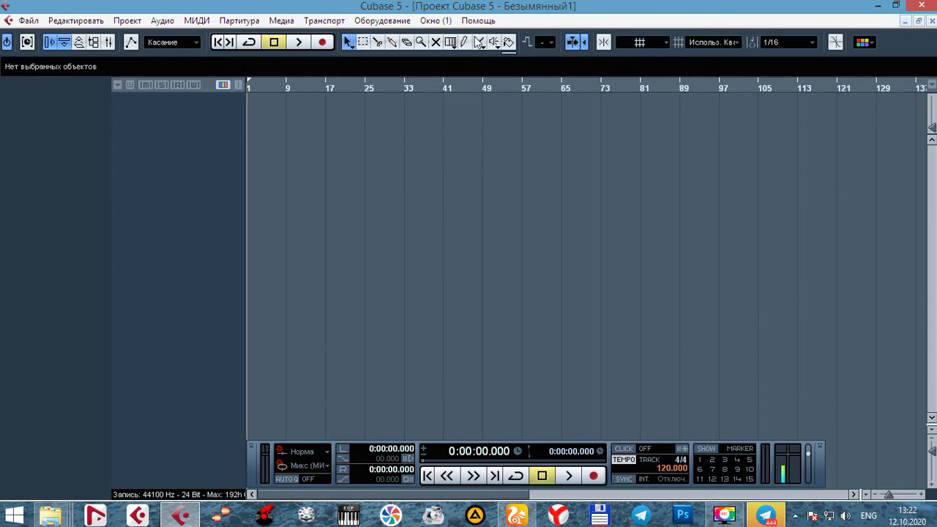
Open the device setup on the VST audio system page and review the available ASIO drivers without changing the selection.
{"action": "left_click", "coordinate": [391, 22]}
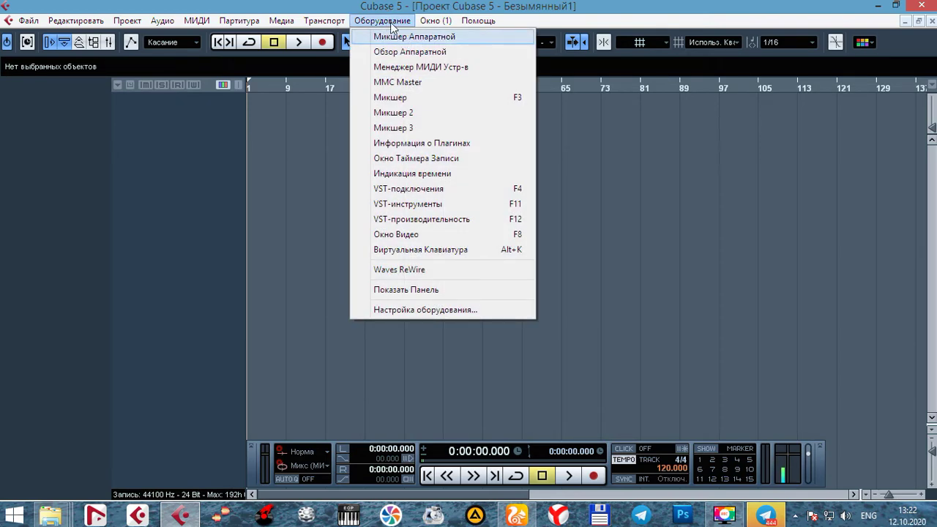
{"action": "left_click", "coordinate": [423, 311]}
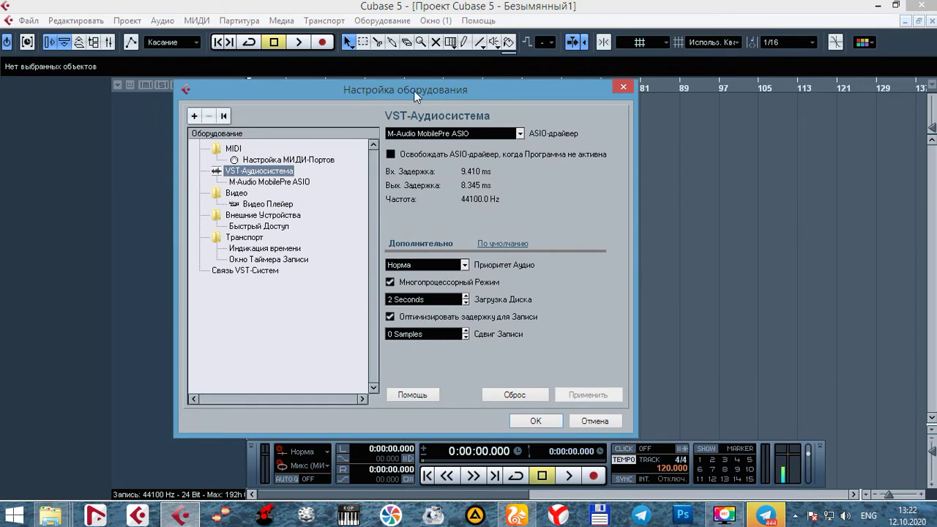
{"action": "left_click_drag", "start_coordinate": [414, 96], "coordinate": [445, 93]}
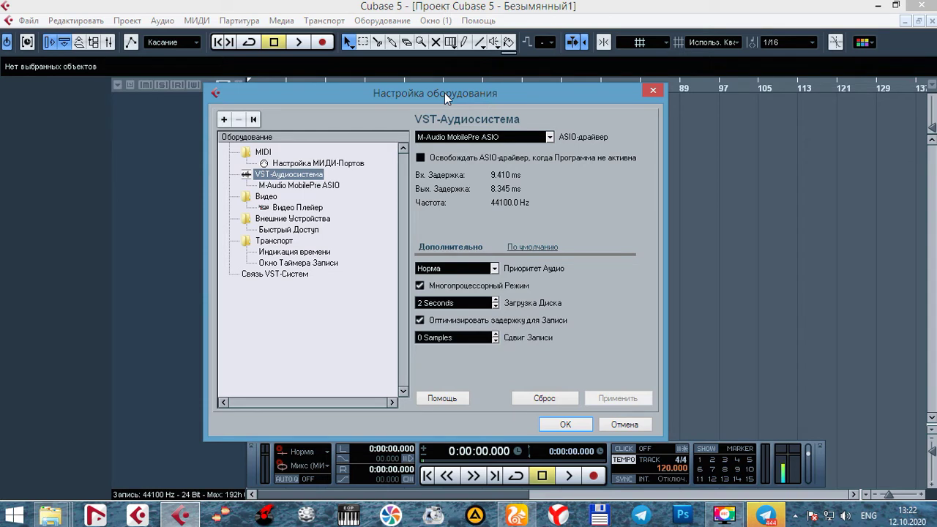
{"action": "left_click", "coordinate": [446, 137]}
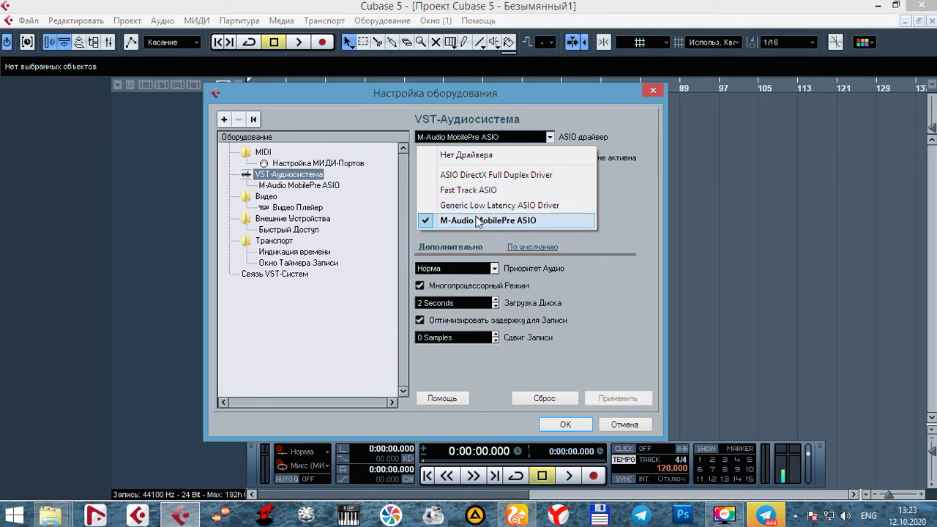
{"action": "left_click", "coordinate": [632, 206]}
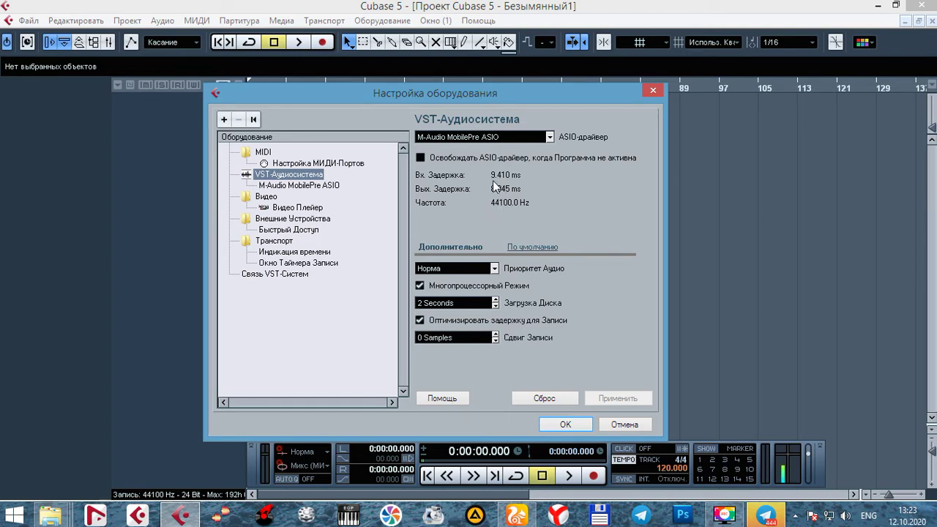
Examine the device setup pages for VST System Link, external devices, transport, time display and MIDI ports, and close the dialog.
{"action": "left_click_drag", "start_coordinate": [483, 101], "coordinate": [580, 95]}
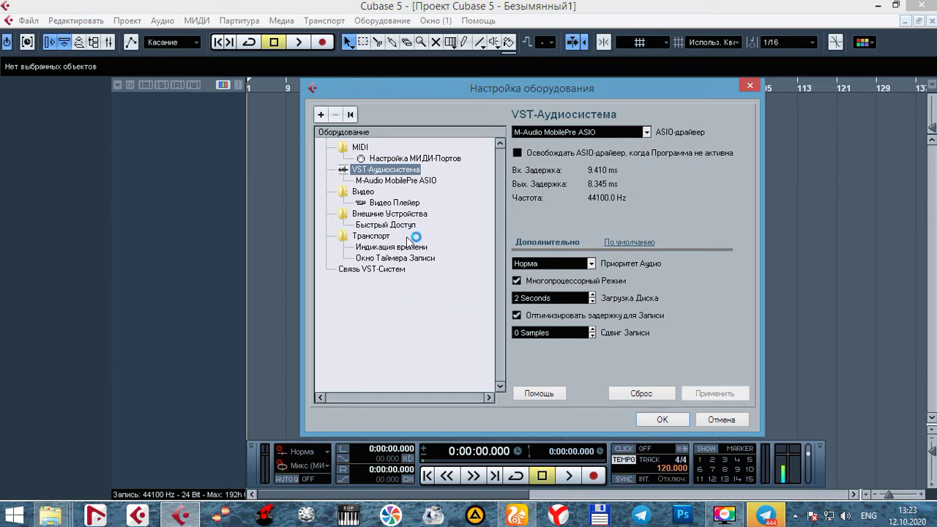
{"action": "left_click", "coordinate": [382, 269]}
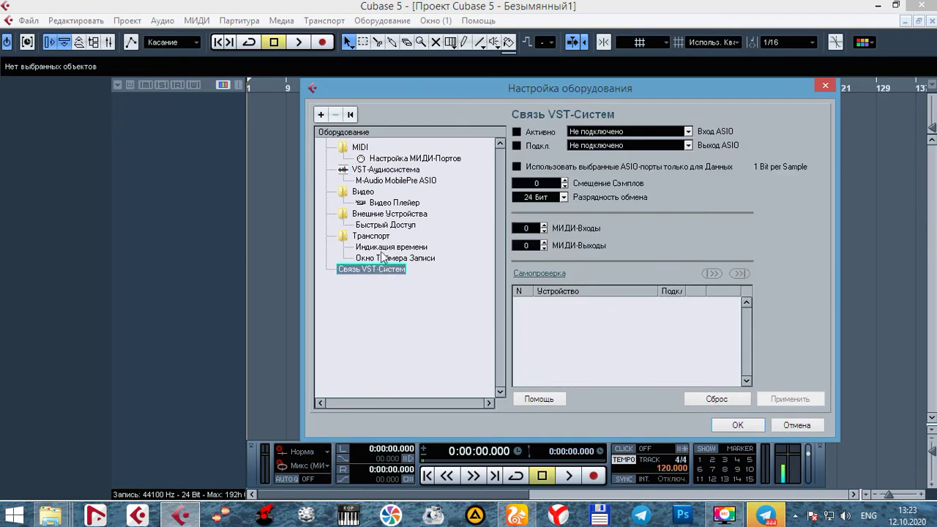
{"action": "left_click", "coordinate": [381, 236]}
{"action": "left_click", "coordinate": [384, 204]}
{"action": "left_click", "coordinate": [388, 213]}
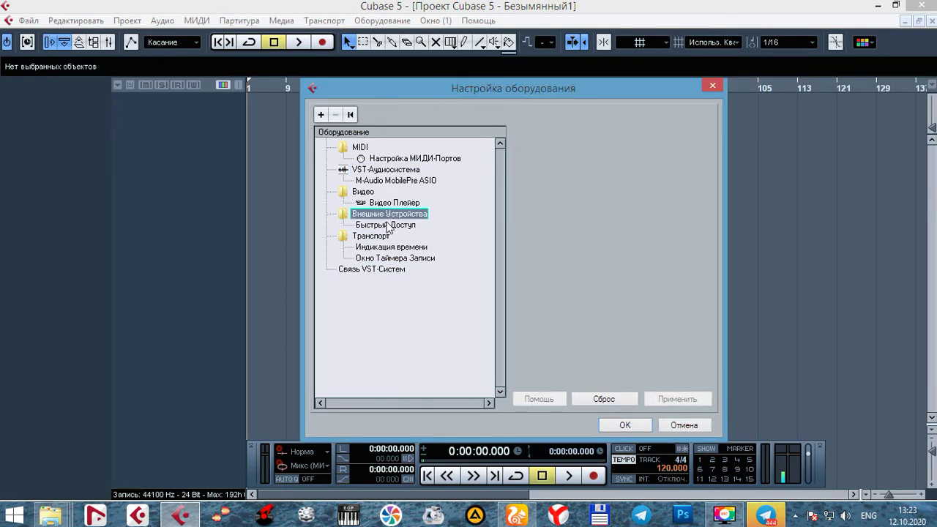
{"action": "left_click", "coordinate": [386, 225]}
{"action": "left_click", "coordinate": [380, 235]}
{"action": "left_click", "coordinate": [381, 247]}
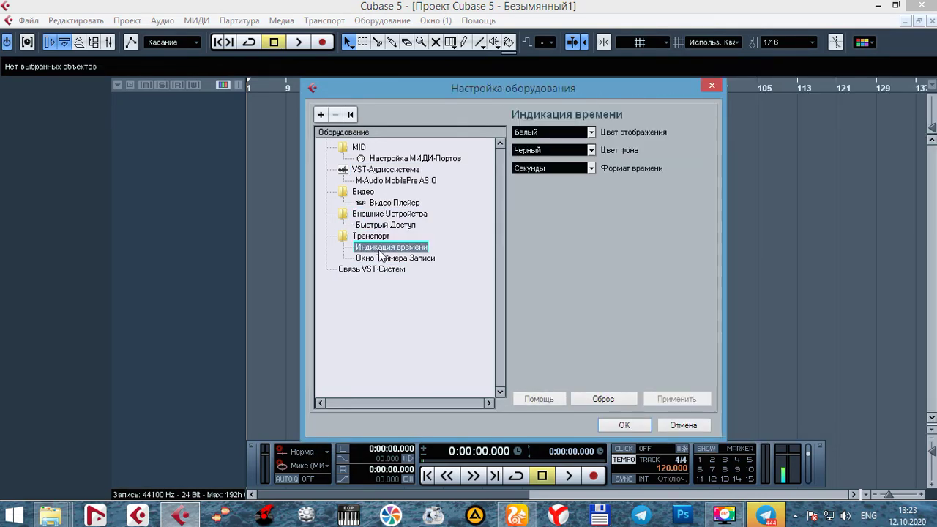
{"action": "left_click", "coordinate": [386, 170]}
{"action": "left_click", "coordinate": [396, 160]}
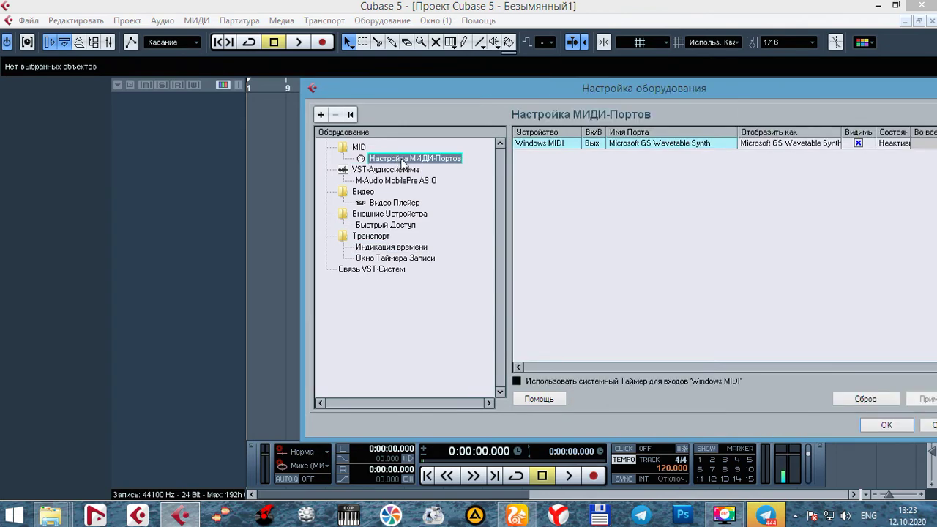
{"action": "left_click_drag", "start_coordinate": [465, 90], "coordinate": [320, 99]}
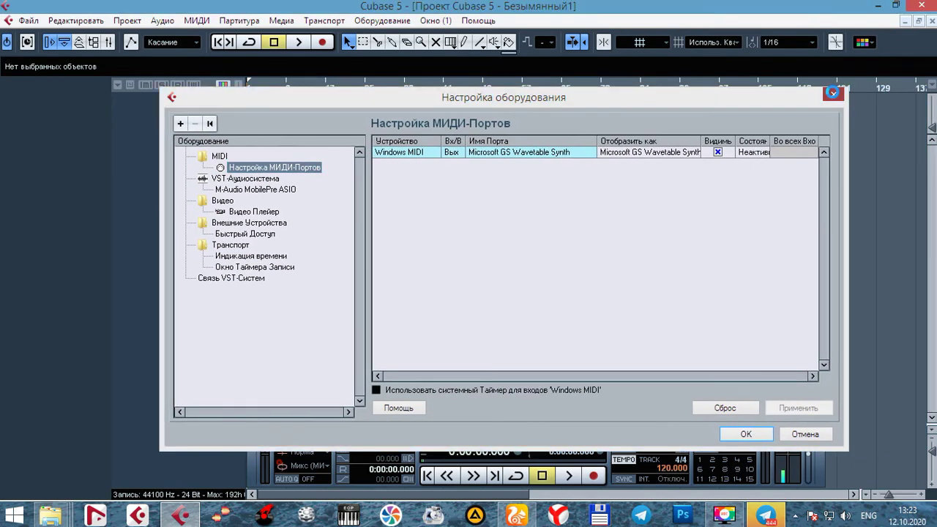
{"action": "left_click", "coordinate": [835, 96]}
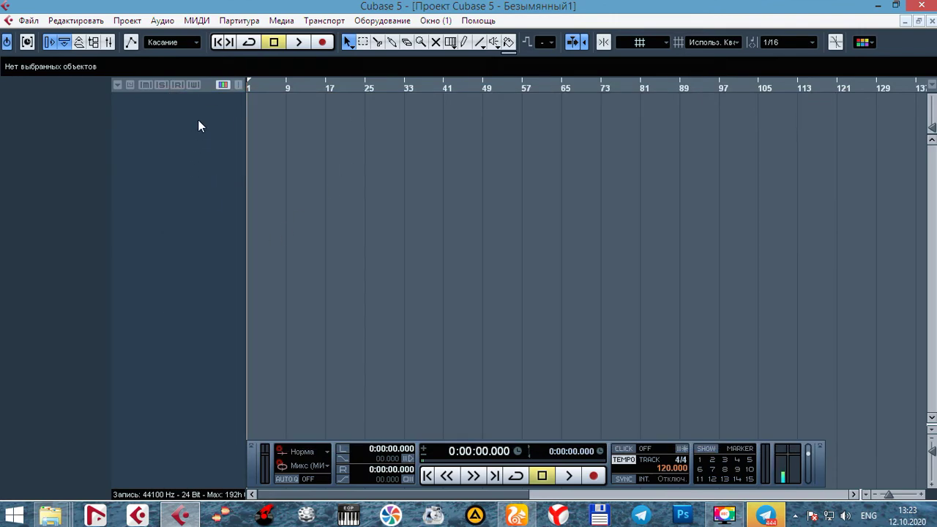
{"action": "right_click", "coordinate": [187, 101]}
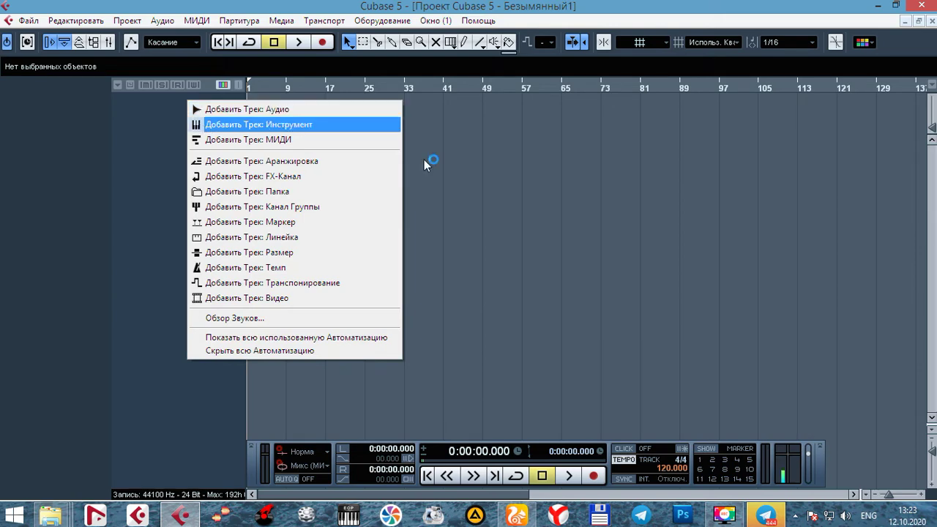
{"action": "left_click", "coordinate": [516, 156]}
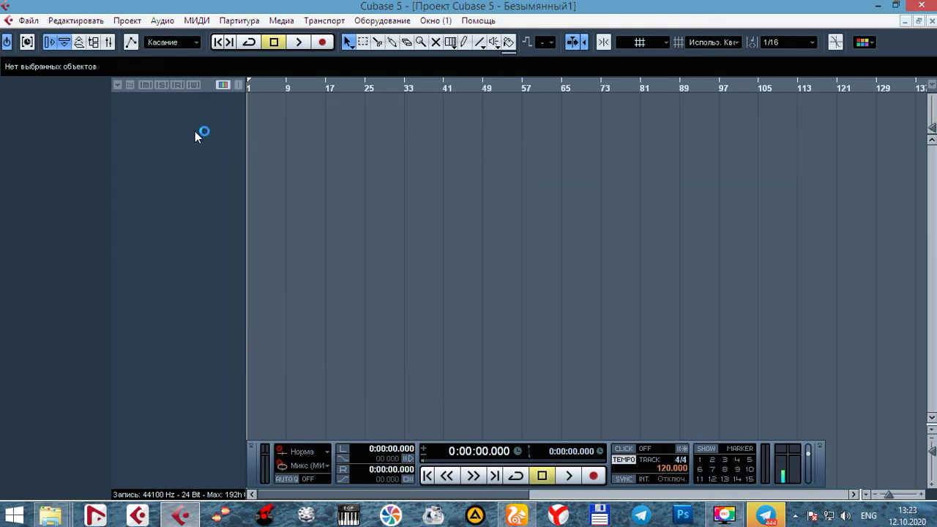
{"action": "right_click", "coordinate": [196, 131]}
{"action": "left_click", "coordinate": [528, 146]}
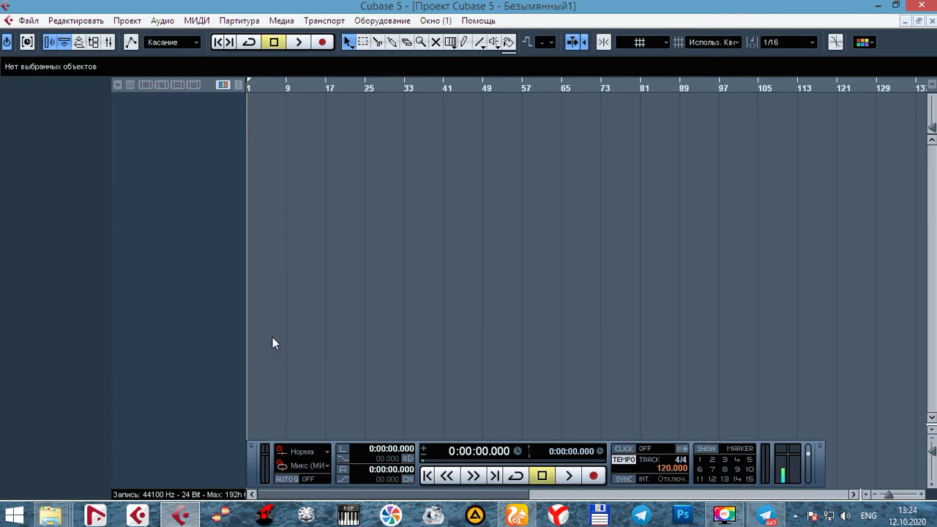
Add two audio tracks with the stereo configuration to the empty project.
{"action": "right_click", "coordinate": [161, 128]}
{"action": "left_click", "coordinate": [184, 131]}
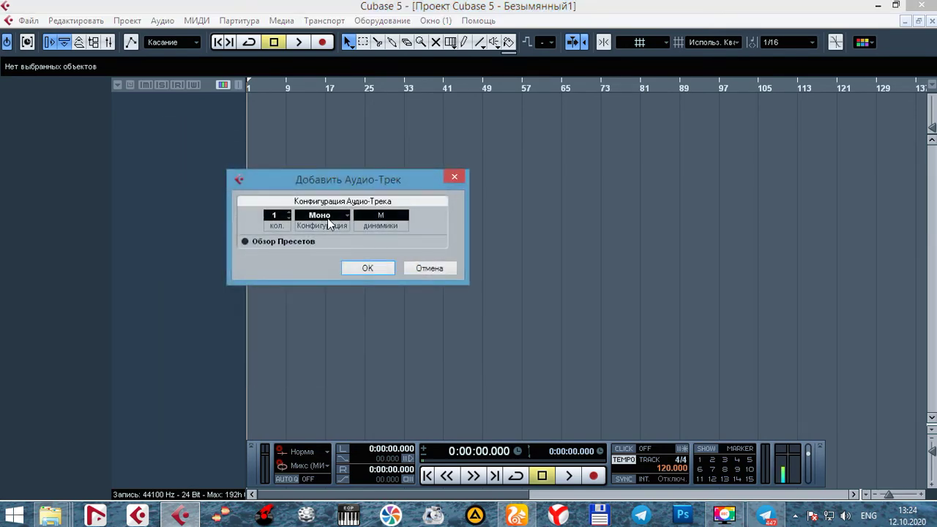
{"action": "left_click", "coordinate": [329, 223]}
{"action": "left_click", "coordinate": [331, 247]}
{"action": "scroll", "coordinate": [276, 218], "scroll_direction": "up", "scroll_amount": 1}
{"action": "left_click", "coordinate": [368, 268]}
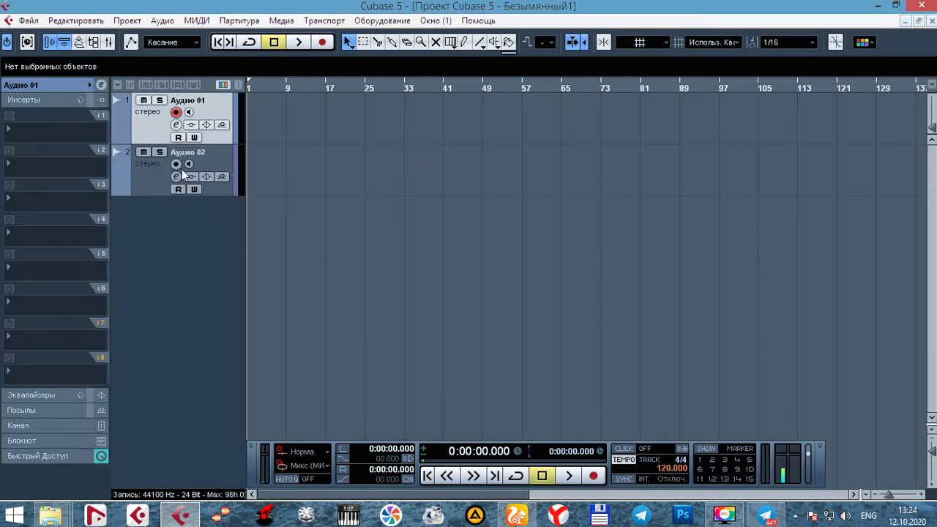
Add one mono audio track and move it below the two stereo tracks.
{"action": "right_click", "coordinate": [147, 242]}
{"action": "left_click", "coordinate": [200, 246]}
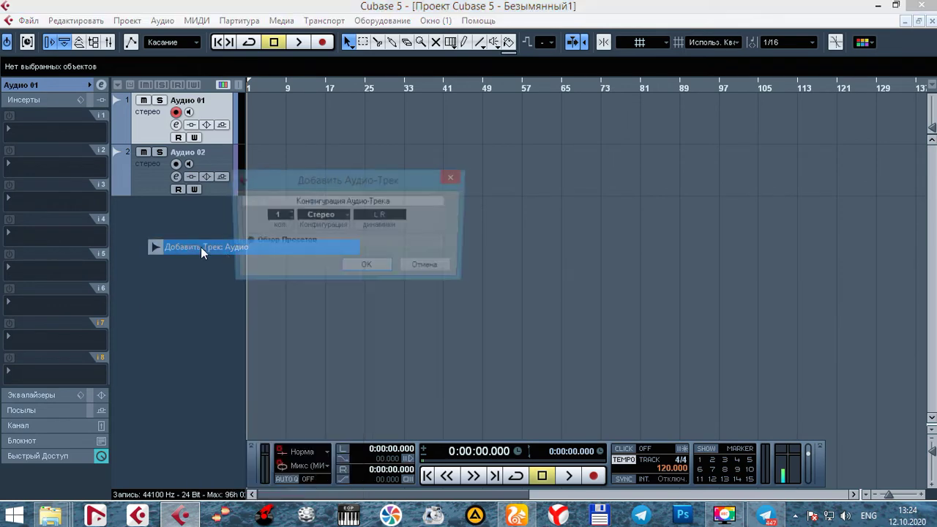
{"action": "left_click", "coordinate": [320, 217]}
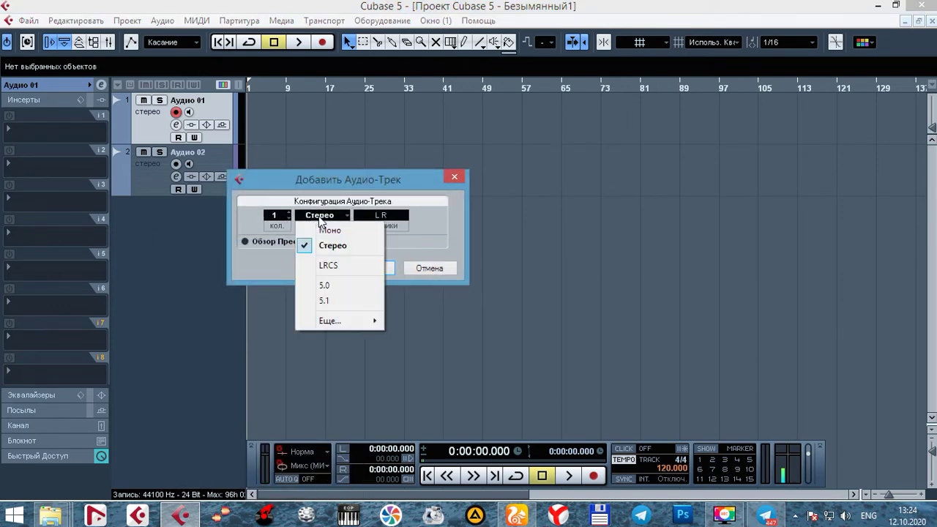
{"action": "left_click", "coordinate": [329, 230]}
{"action": "left_click", "coordinate": [364, 270]}
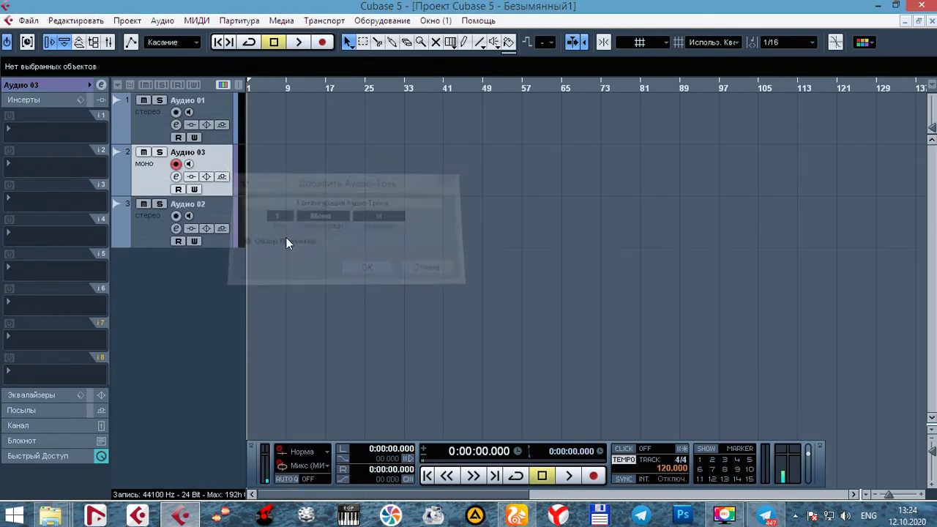
{"action": "left_click_drag", "start_coordinate": [158, 179], "coordinate": [155, 224]}
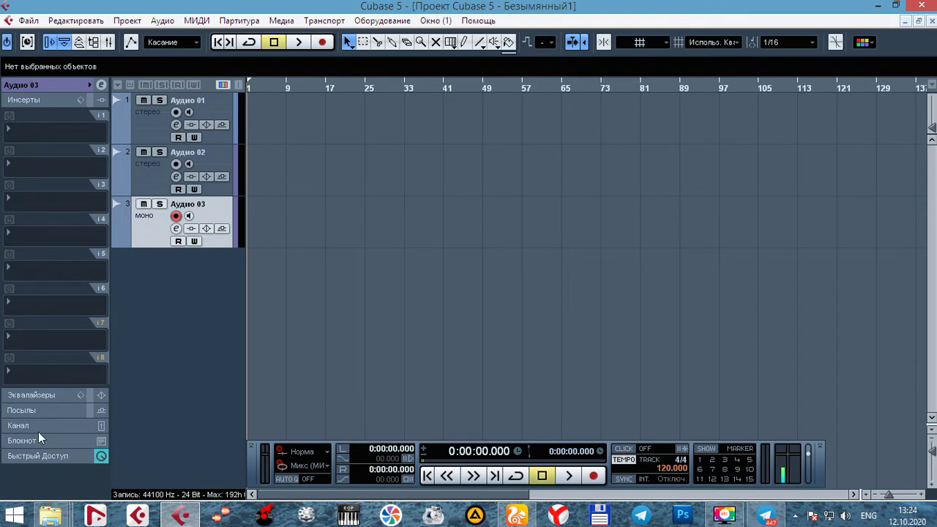
Show the basic track settings and switch Audio 01, Audio 02 and Audio 03 from musical to linear time base.
{"action": "left_click", "coordinate": [41, 85]}
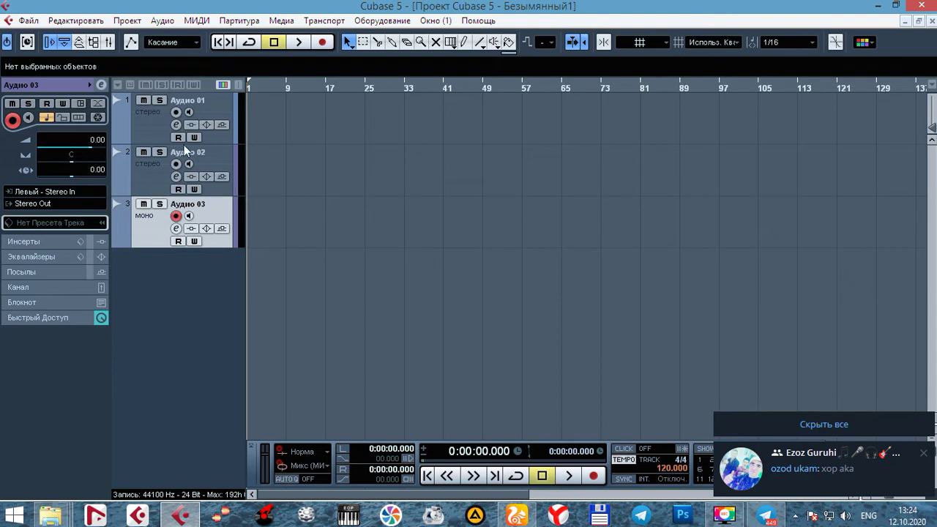
{"action": "left_click", "coordinate": [147, 122]}
{"action": "left_click", "coordinate": [142, 171]}
{"action": "left_click", "coordinate": [142, 119]}
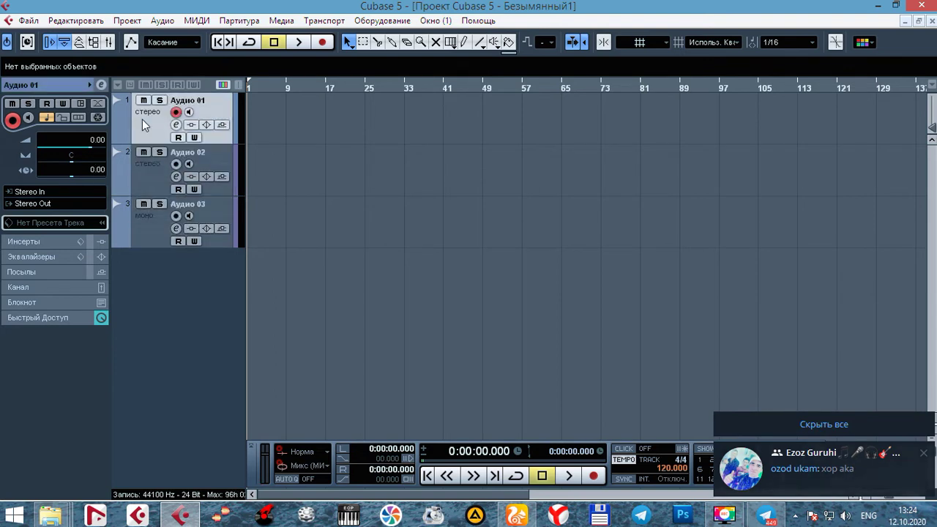
{"action": "left_click", "coordinate": [49, 119]}
{"action": "left_click", "coordinate": [149, 169]}
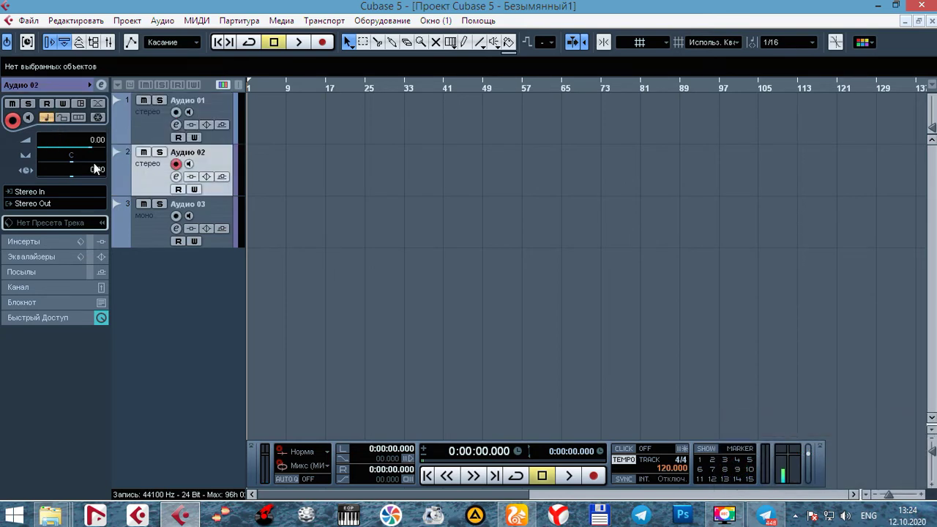
{"action": "left_click", "coordinate": [47, 119]}
{"action": "left_click", "coordinate": [137, 229]}
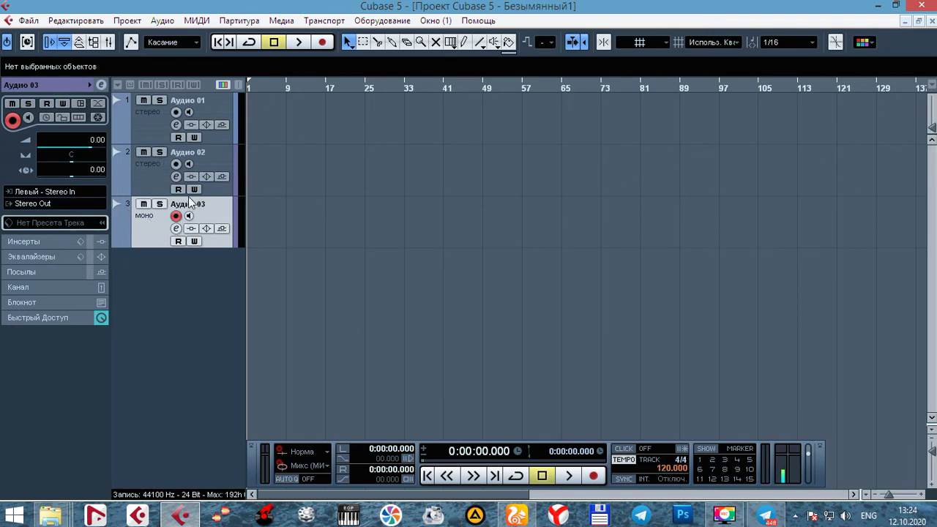
Expand the inserts of the mono track Audio 03 and browse the plug-in vendors for its first slot, including Black Rooster Audio.
{"action": "left_click", "coordinate": [31, 245]}
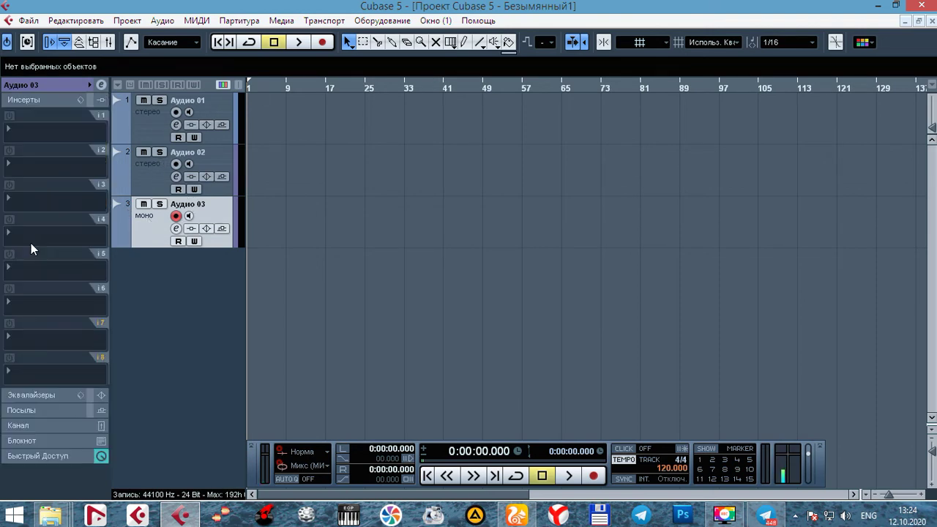
{"action": "left_click", "coordinate": [28, 128]}
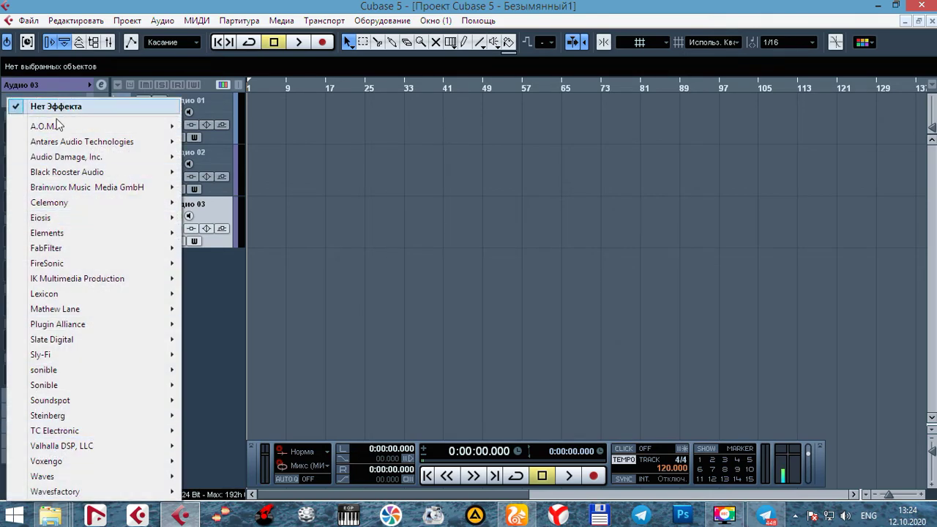
{"action": "mouse_move", "coordinate": [76, 128]}
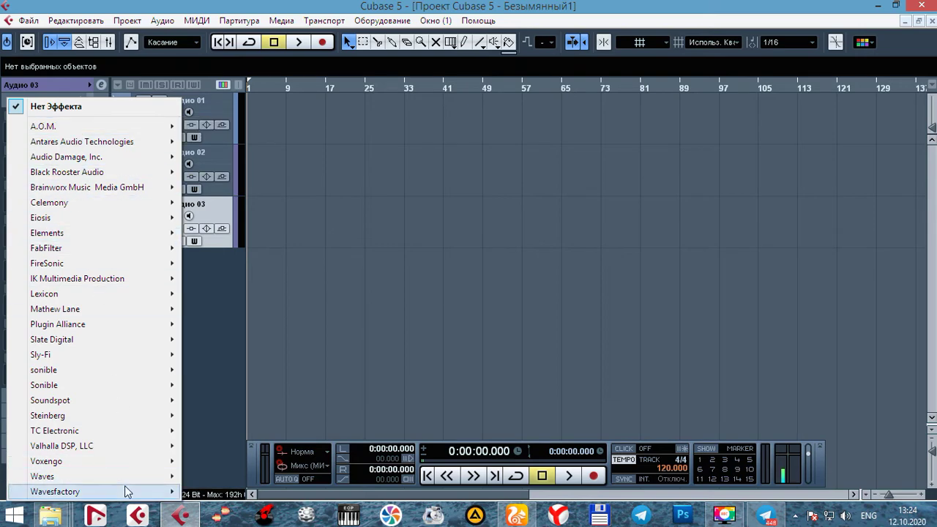
{"action": "left_click", "coordinate": [284, 251]}
{"action": "left_click", "coordinate": [30, 128]}
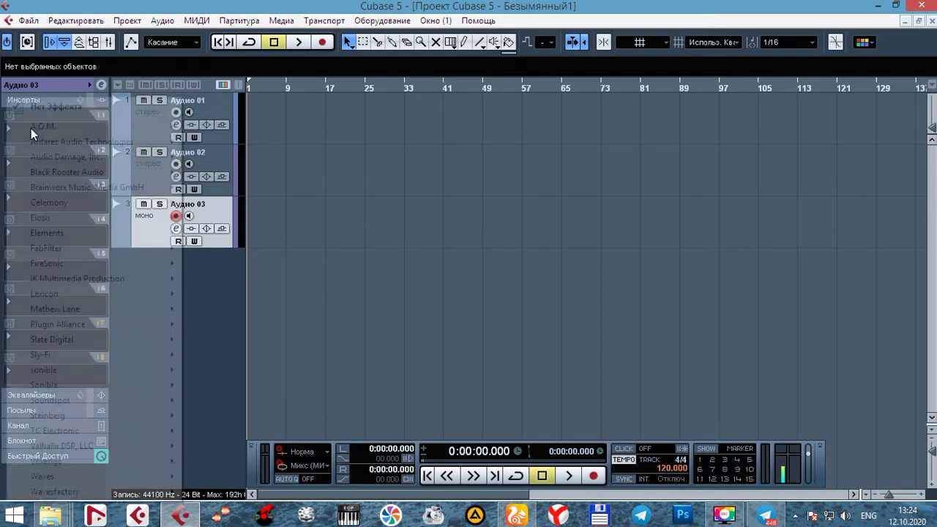
{"action": "mouse_move", "coordinate": [46, 174]}
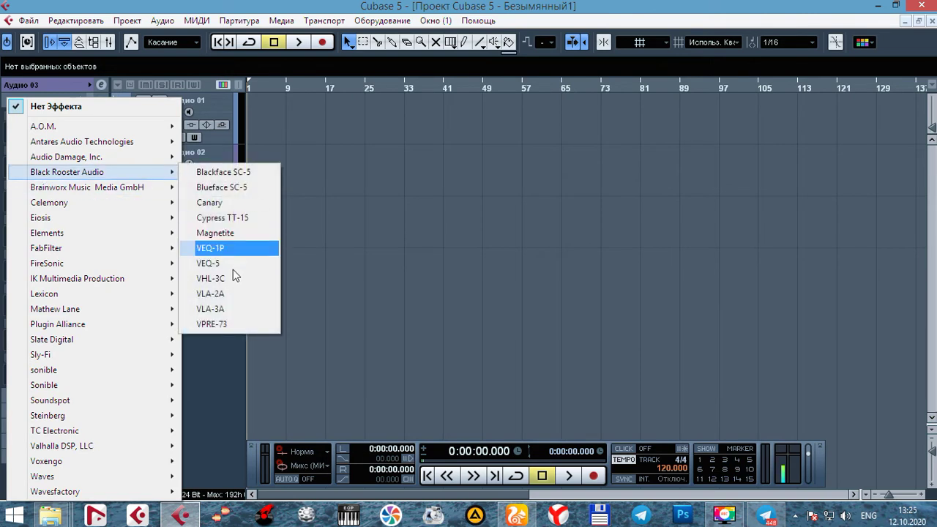
{"action": "left_click", "coordinate": [376, 171]}
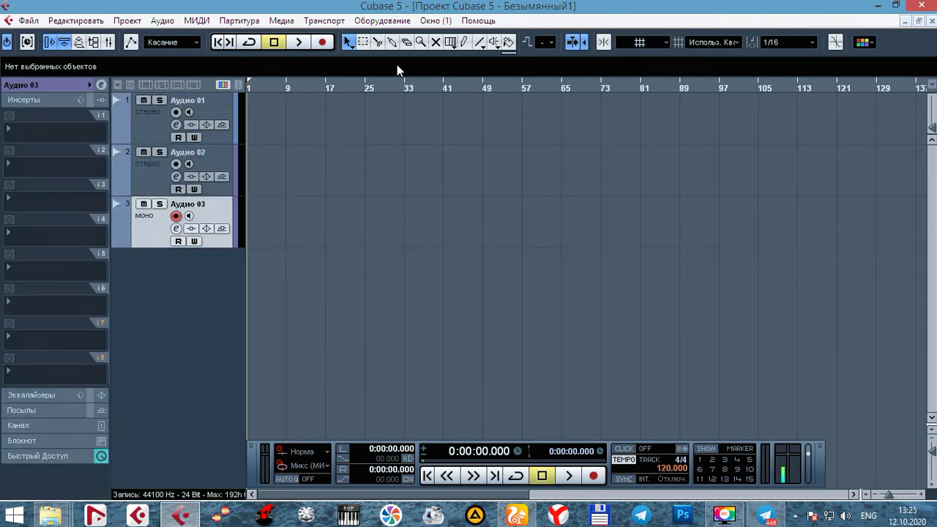
Open the plug-in information and bring up its list of VST 2.x plug-in folder paths.
{"action": "left_click", "coordinate": [391, 25]}
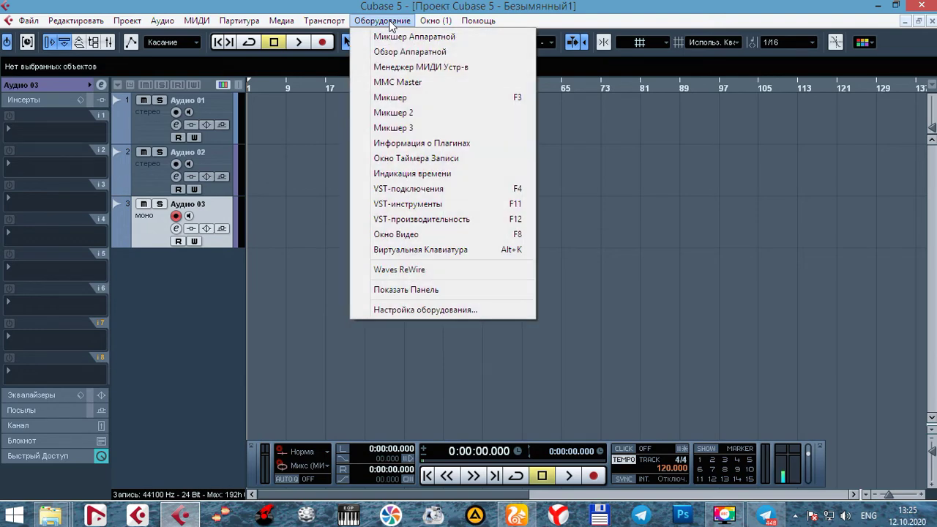
{"action": "left_click", "coordinate": [419, 144]}
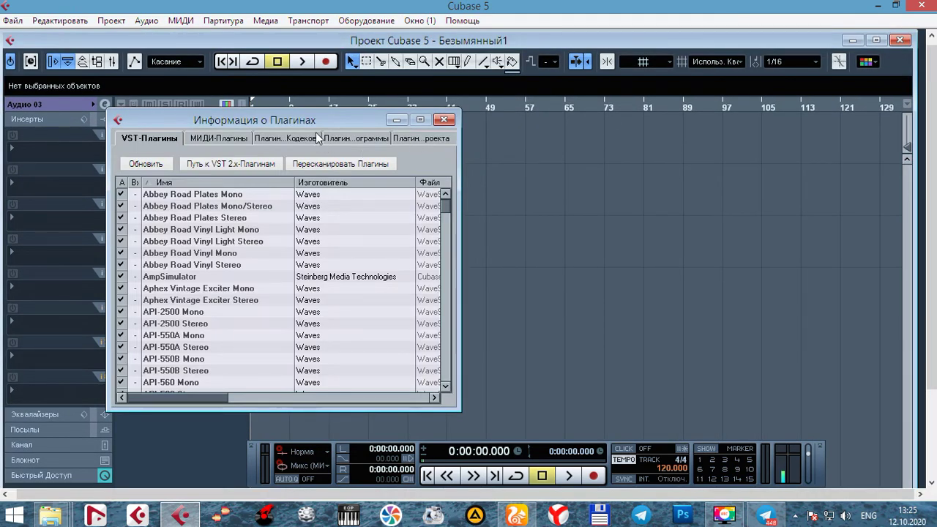
{"action": "left_click_drag", "start_coordinate": [311, 119], "coordinate": [402, 107]}
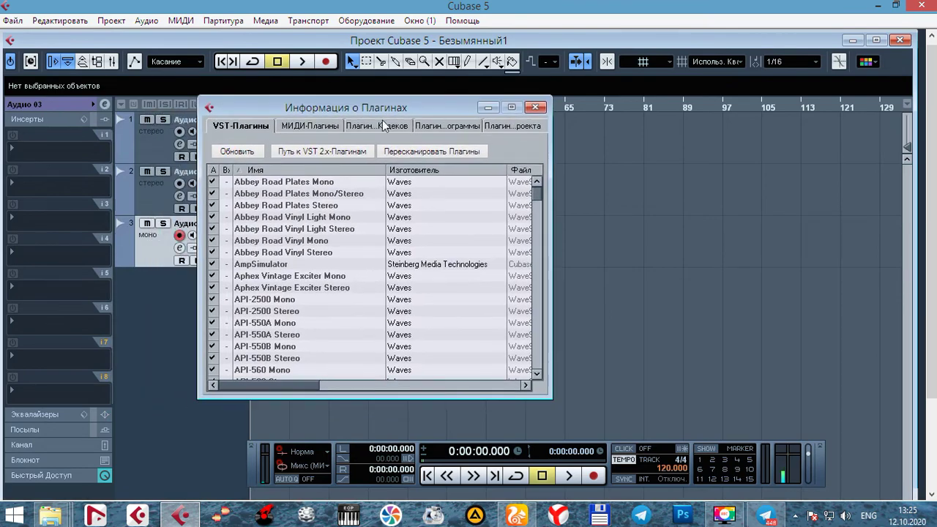
{"action": "left_click", "coordinate": [317, 153]}
{"action": "left_click_drag", "start_coordinate": [244, 170], "coordinate": [370, 122]}
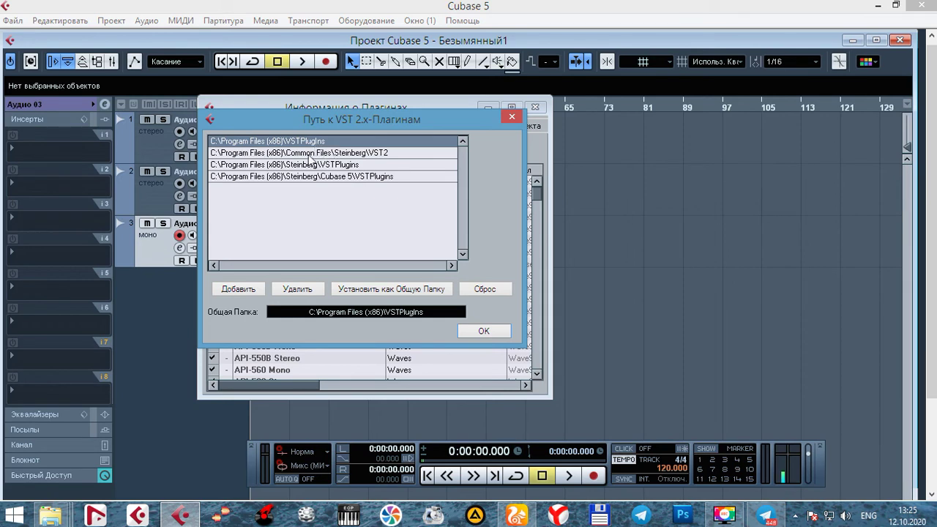
{"action": "left_click_drag", "start_coordinate": [337, 125], "coordinate": [340, 136]}
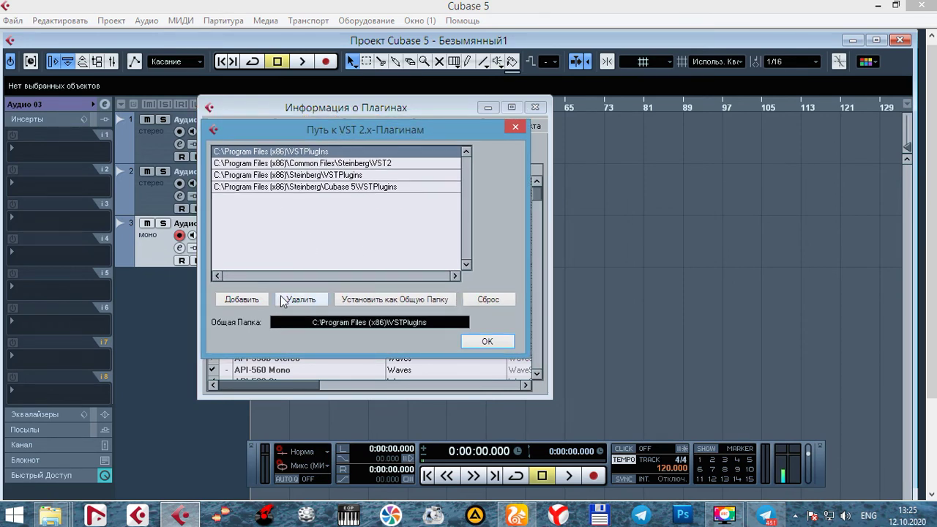
{"action": "left_click", "coordinate": [317, 189]}
{"action": "left_click", "coordinate": [319, 177]}
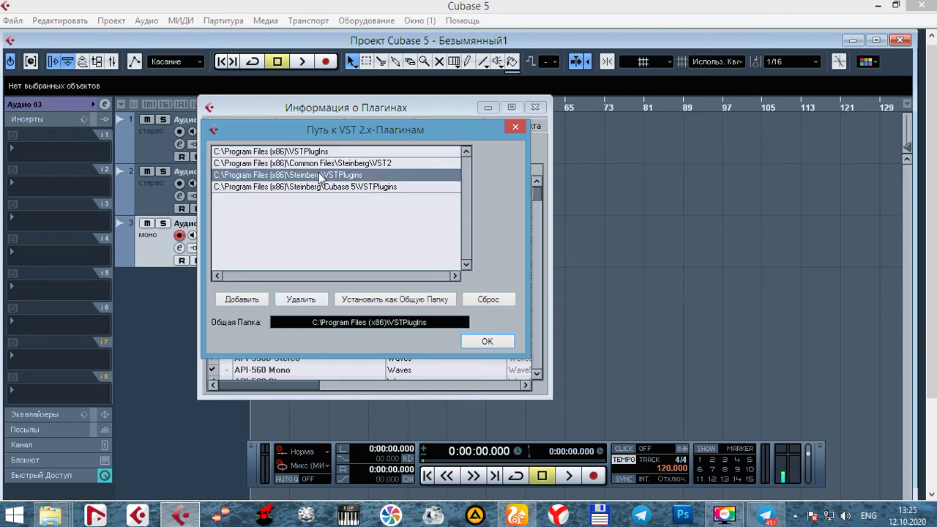
Add the IK Multimedia folder from C:\Program Files (x86) to the VST 2.x plug-in paths and confirm the list.
{"action": "left_click", "coordinate": [240, 301]}
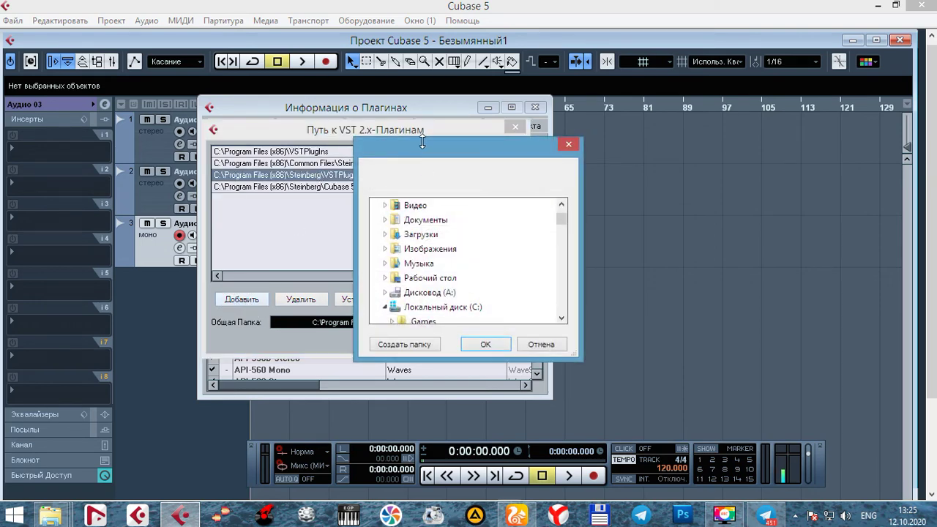
{"action": "left_click_drag", "start_coordinate": [380, 134], "coordinate": [265, 123]}
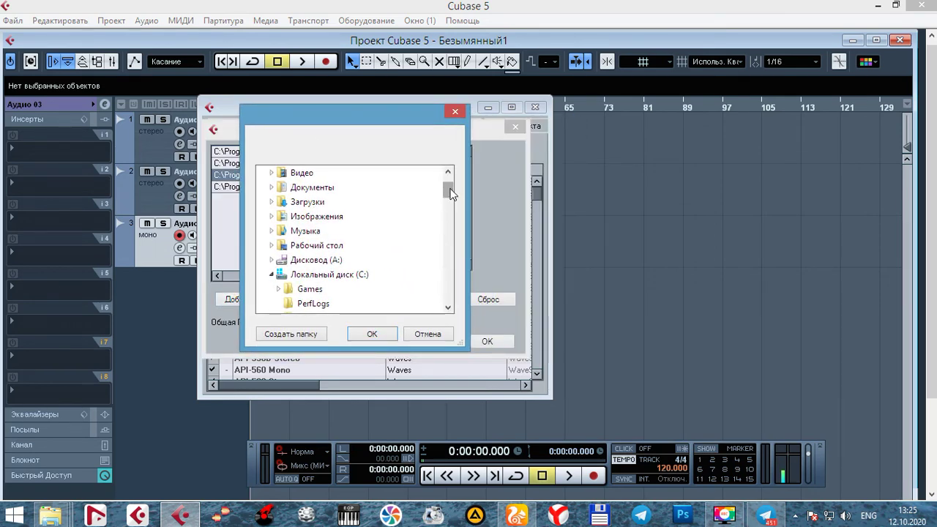
{"action": "left_click_drag", "start_coordinate": [449, 193], "coordinate": [448, 178]}
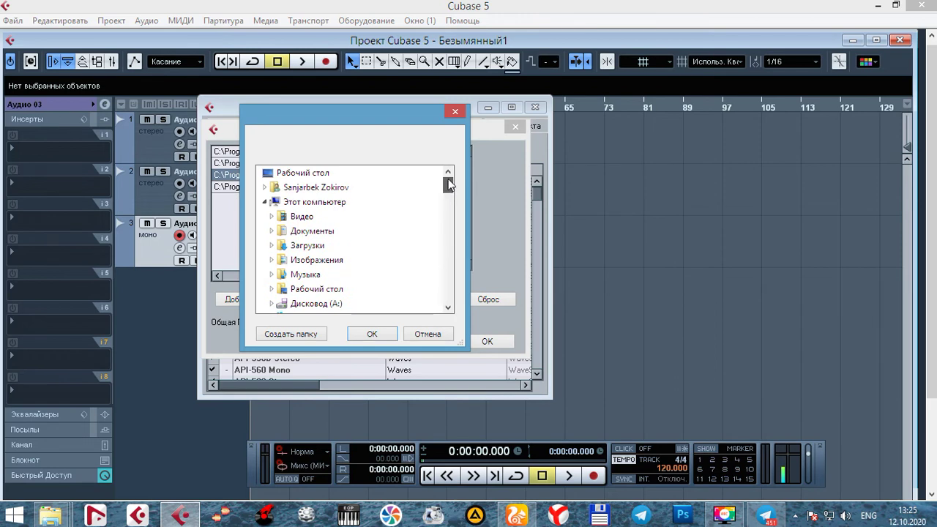
{"action": "left_click", "coordinate": [306, 205]}
{"action": "scroll", "coordinate": [347, 295], "scroll_direction": "down", "scroll_amount": 2}
{"action": "left_click", "coordinate": [310, 231]}
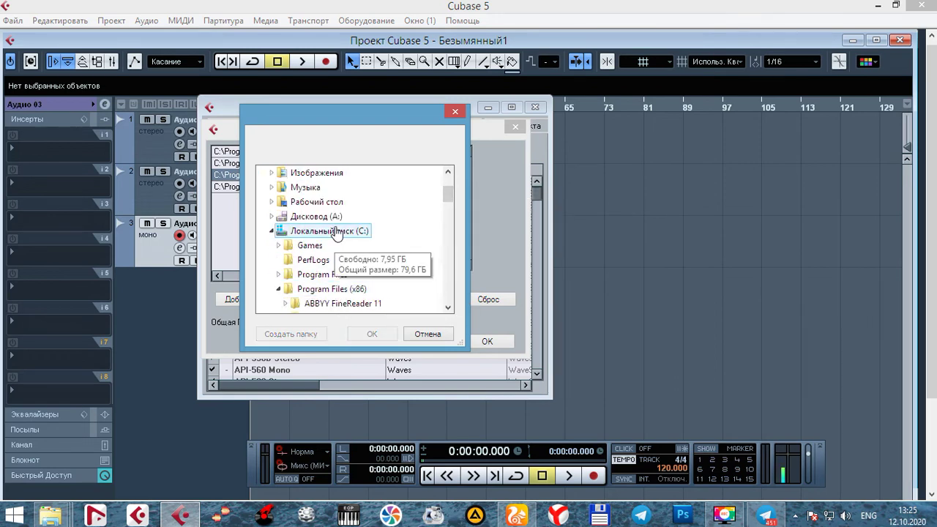
{"action": "scroll", "coordinate": [337, 298], "scroll_direction": "down", "scroll_amount": 6}
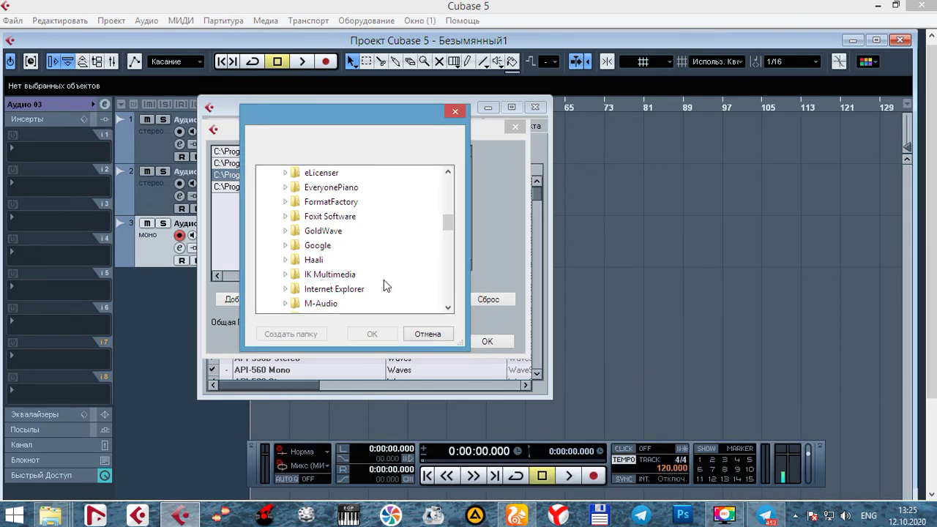
{"action": "left_click_drag", "start_coordinate": [454, 229], "coordinate": [452, 234]}
{"action": "left_click", "coordinate": [341, 204]}
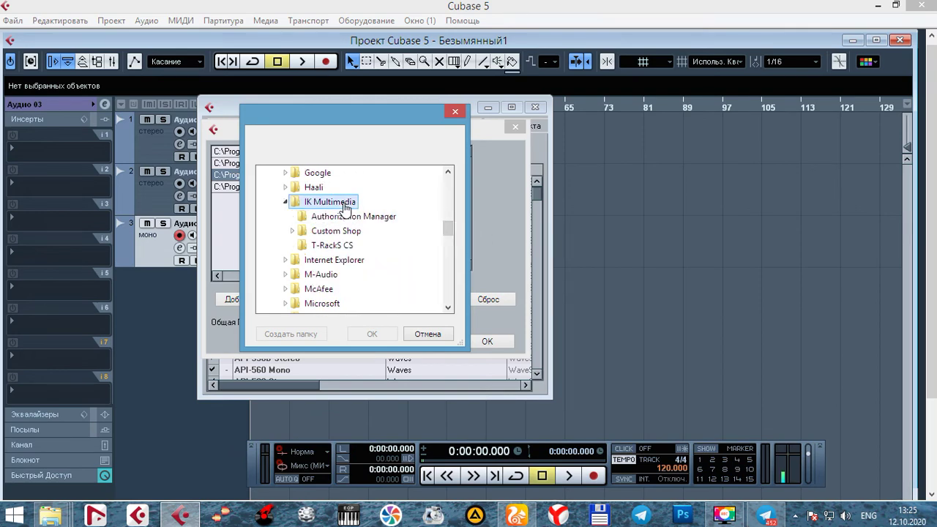
{"action": "left_click", "coordinate": [372, 334]}
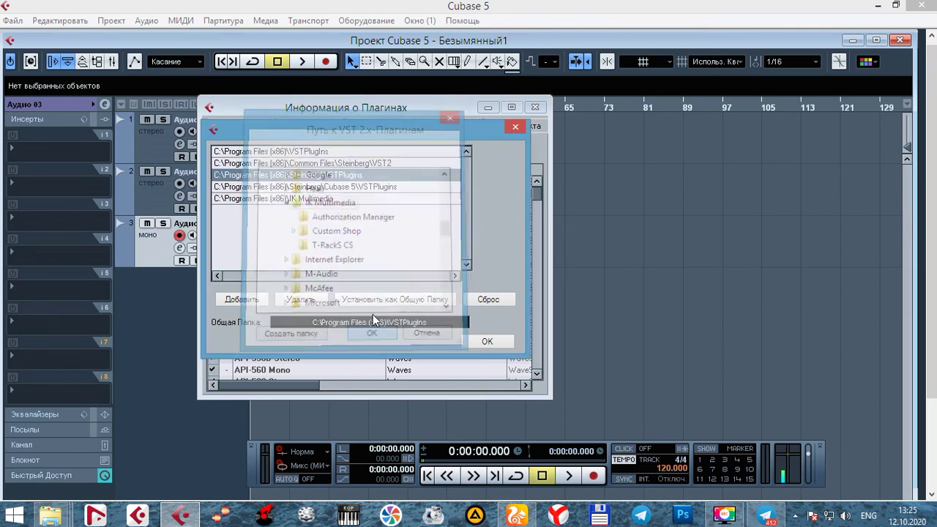
{"action": "left_click", "coordinate": [487, 341]}
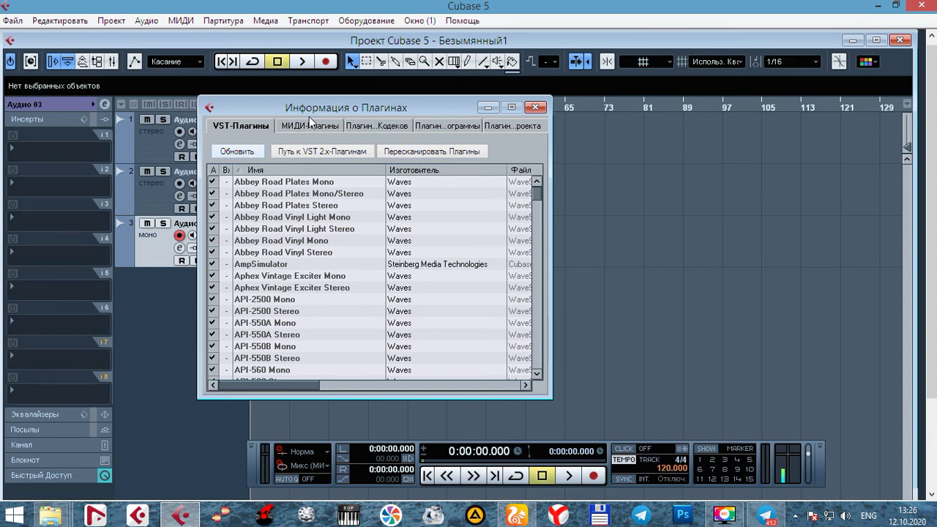
Close the plug-in information window and maximize the project window.
{"action": "left_click_drag", "start_coordinate": [320, 109], "coordinate": [285, 123]}
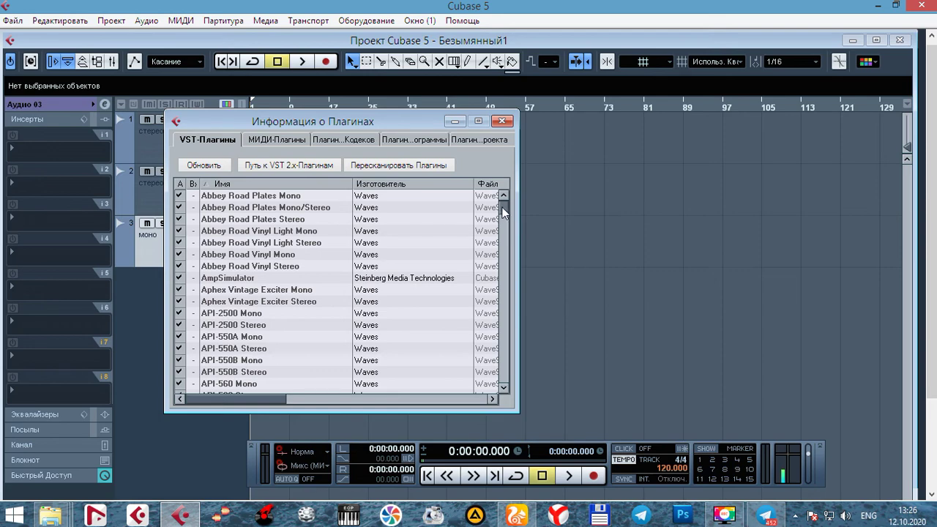
{"action": "mouse_move", "coordinate": [504, 212]}
{"action": "left_mouse_down"}
{"action": "mouse_move", "coordinate": [505, 278]}
{"action": "mouse_move", "coordinate": [511, 198]}
{"action": "left_mouse_up"}
{"action": "left_click", "coordinate": [503, 121]}
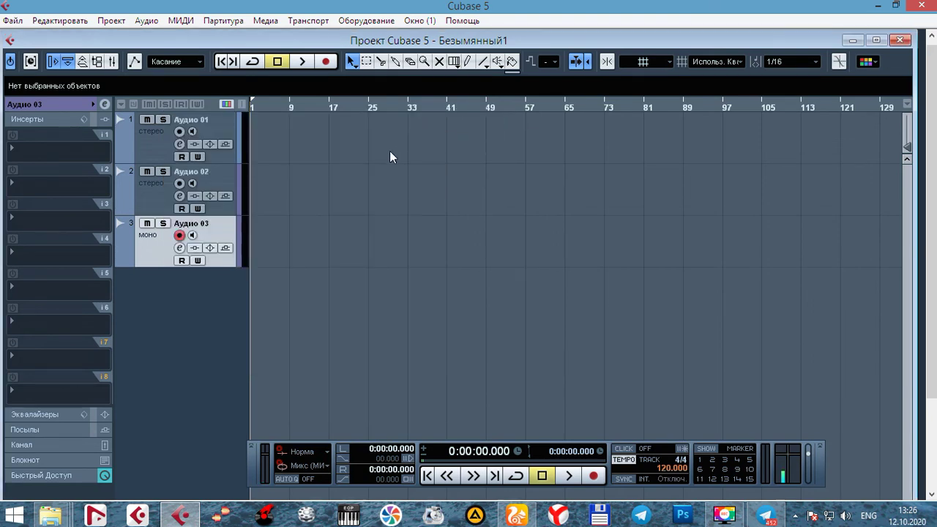
{"action": "left_click", "coordinate": [877, 39]}
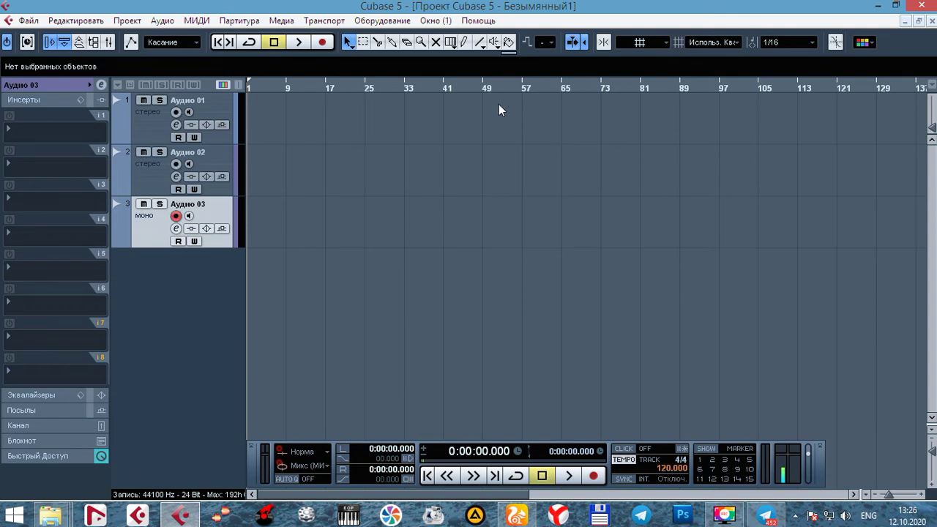
Open the VST connections in a smaller window and compare the device ports of the input and output buses.
{"action": "key", "text": "F4"}
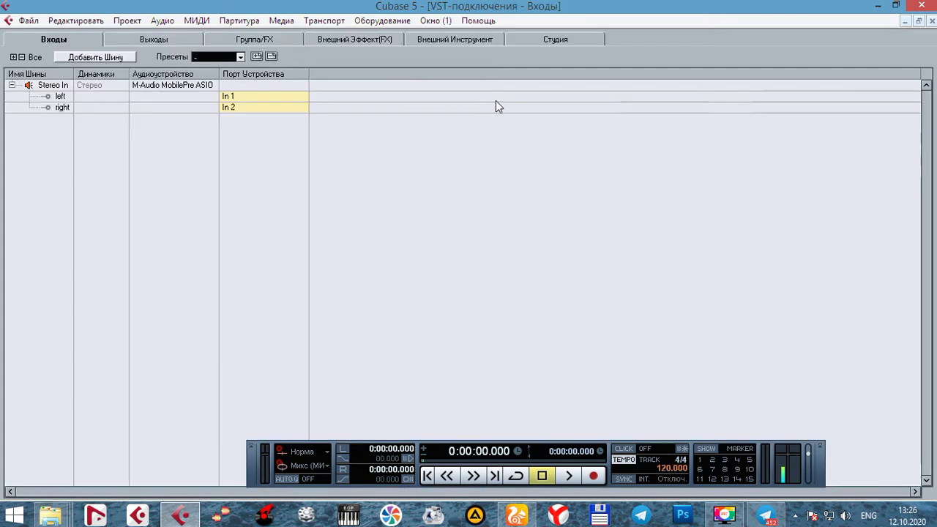
{"action": "double_click", "coordinate": [477, 14]}
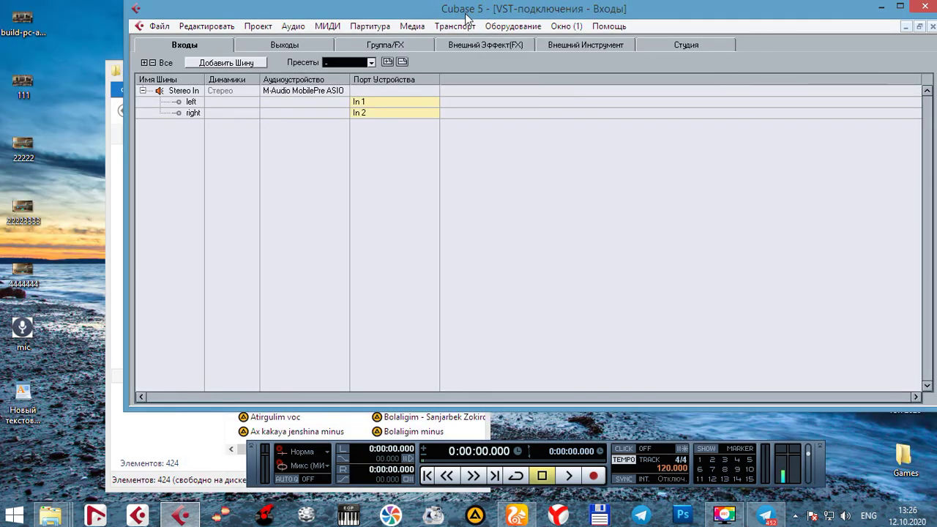
{"action": "left_click_drag", "start_coordinate": [480, 16], "coordinate": [411, 44]}
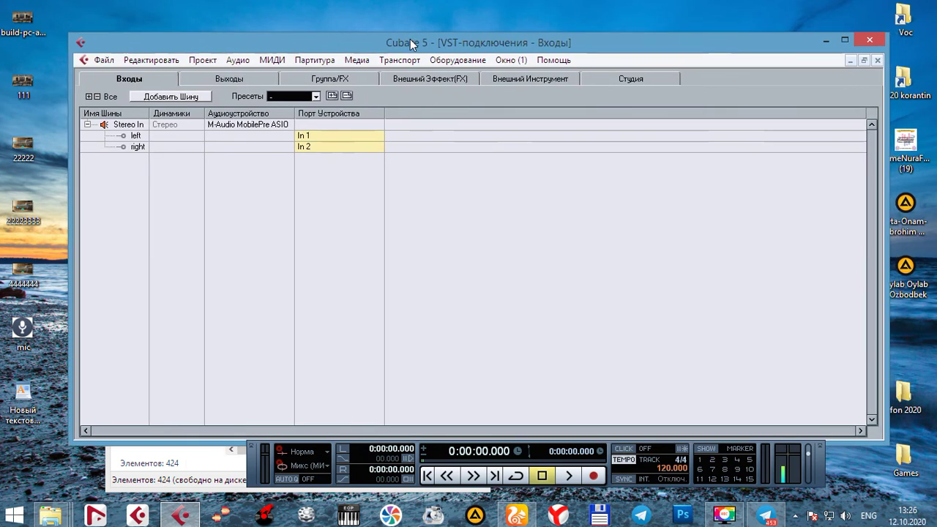
{"action": "left_click", "coordinate": [234, 77]}
{"action": "left_click", "coordinate": [153, 79]}
{"action": "left_click", "coordinate": [250, 81]}
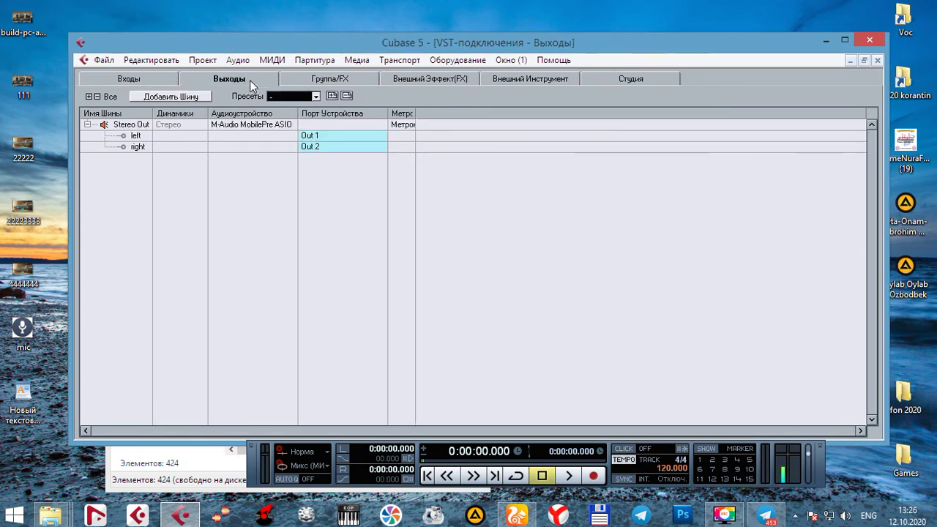
{"action": "left_click", "coordinate": [156, 77]}
{"action": "left_click", "coordinate": [239, 81]}
Check the device port choices for the left channel of Stereo Out and the options for adding an output bus.
{"action": "left_click", "coordinate": [319, 135]}
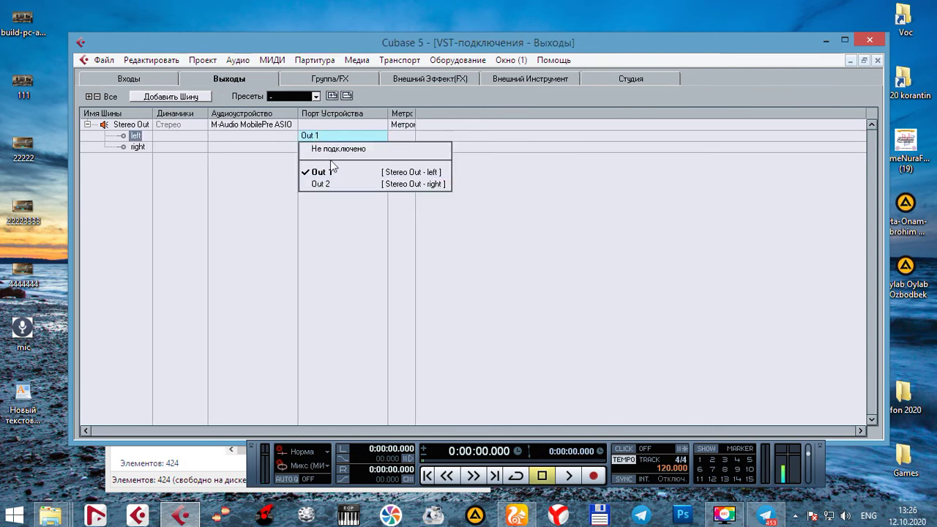
{"action": "left_click", "coordinate": [263, 162]}
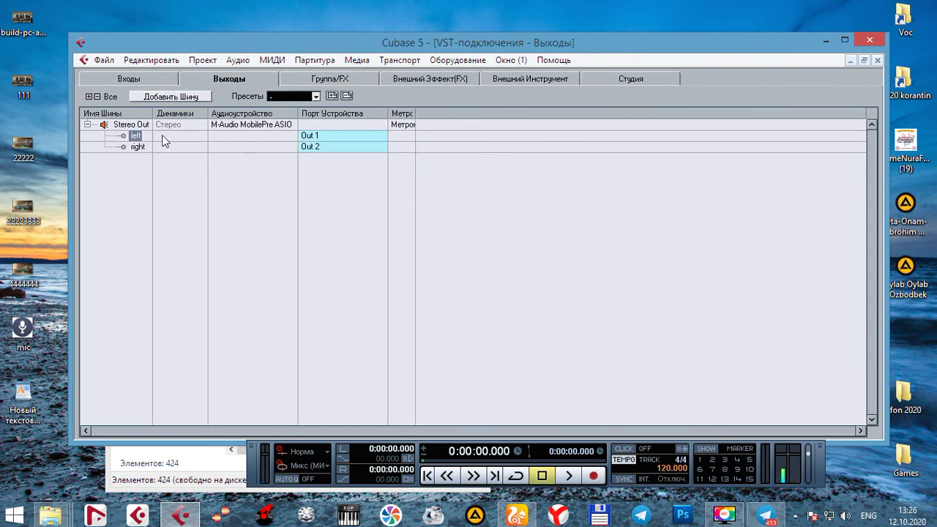
{"action": "left_click", "coordinate": [172, 97]}
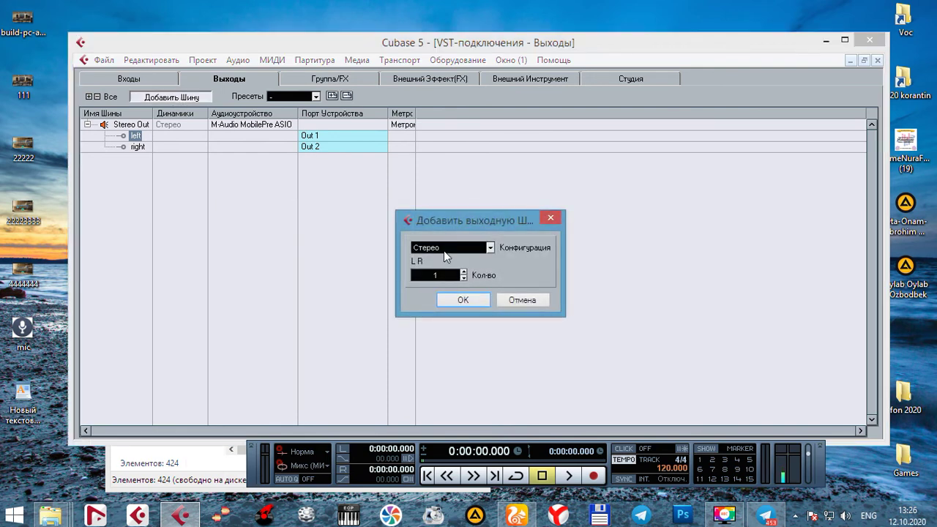
{"action": "left_click", "coordinate": [551, 219]}
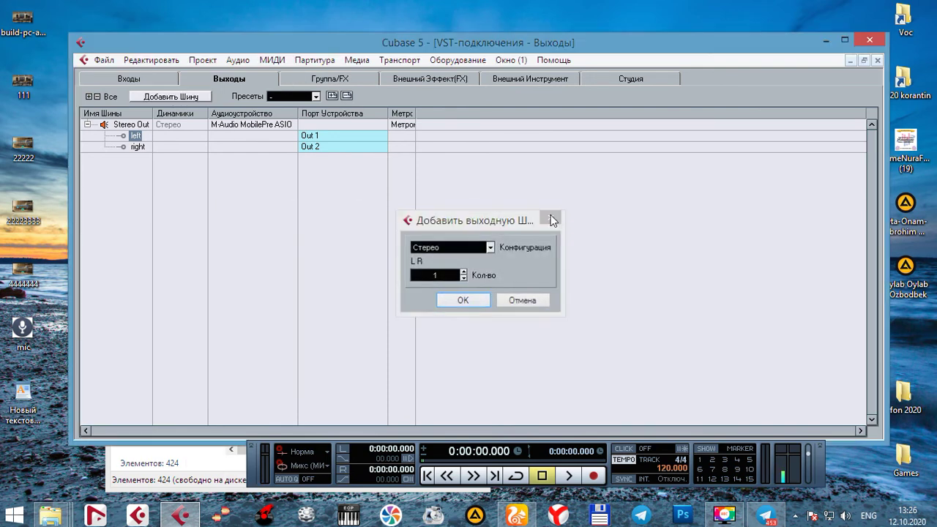
{"action": "left_click", "coordinate": [162, 79]}
{"action": "left_click", "coordinate": [183, 74]}
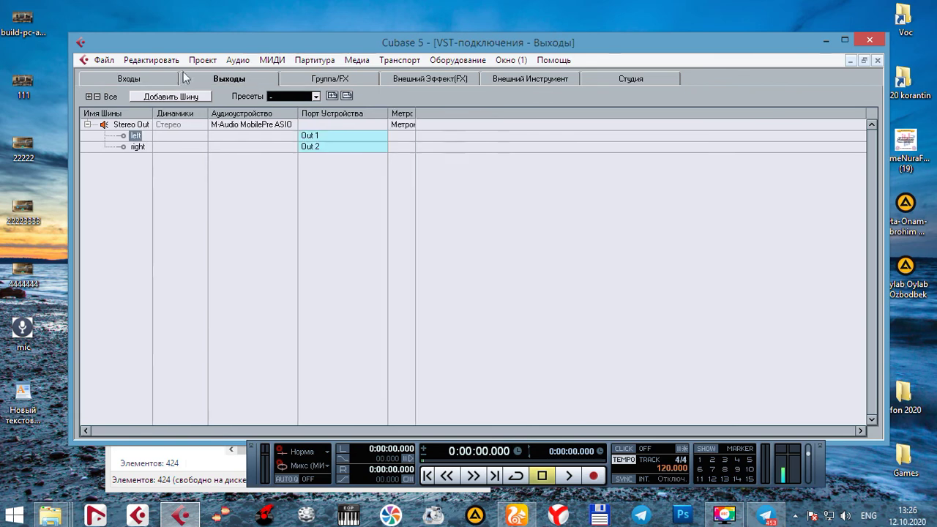
{"action": "left_click", "coordinate": [173, 77]}
Close the VST connections, keeping the project open without saving, and maximize the project window.
{"action": "left_click", "coordinate": [870, 41]}
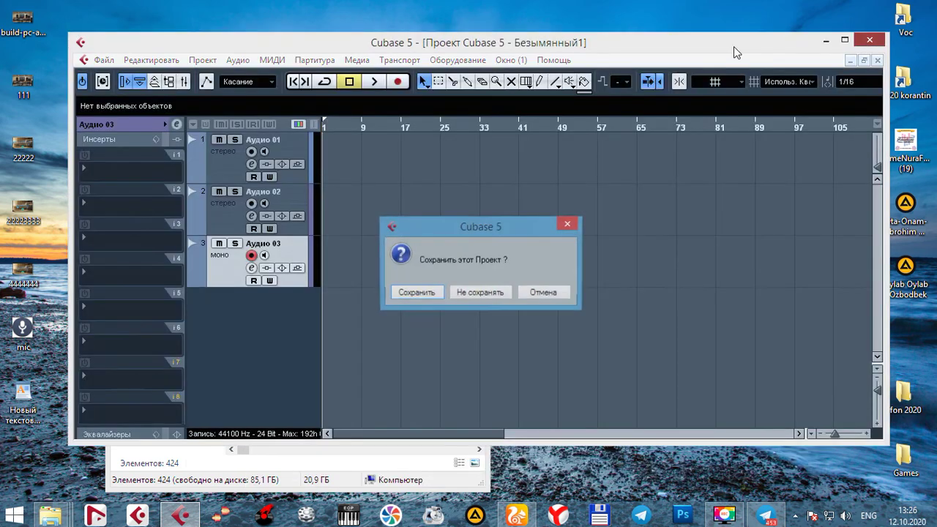
{"action": "left_click", "coordinate": [569, 223]}
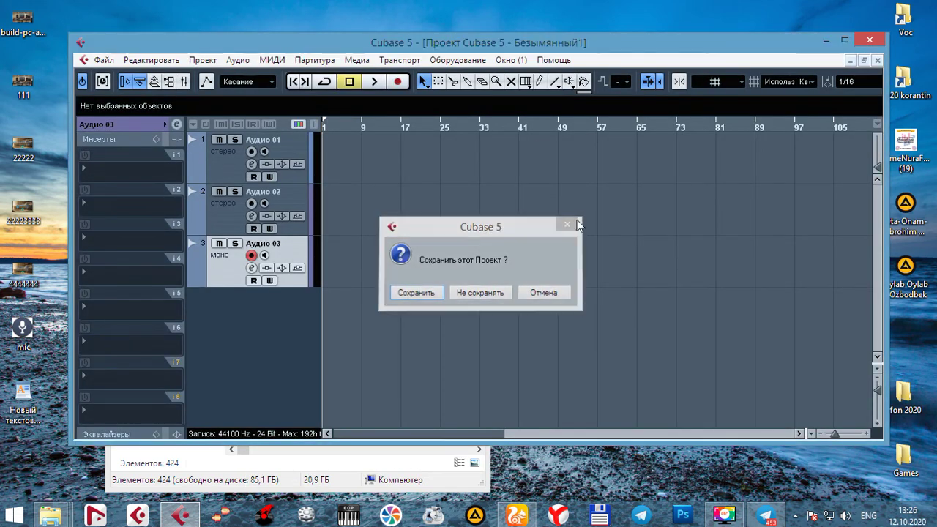
{"action": "left_click", "coordinate": [844, 40]}
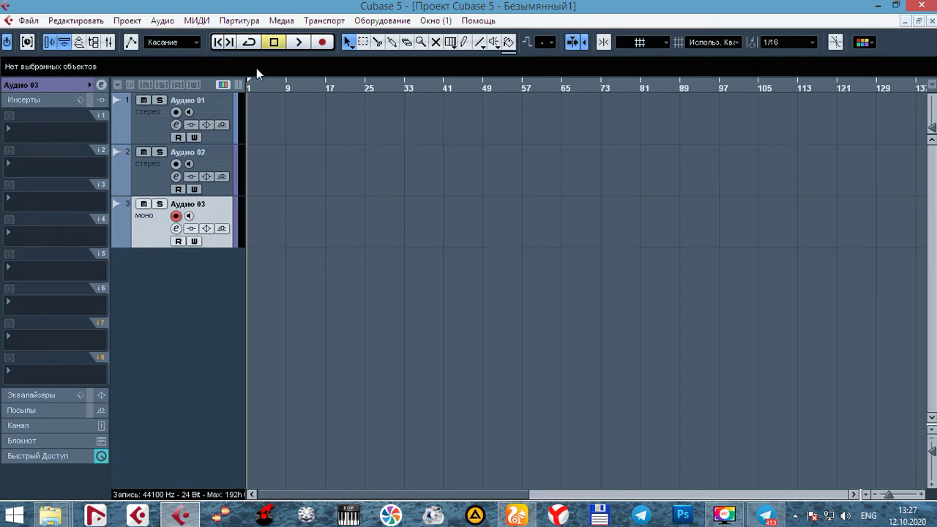
{"action": "left_click", "coordinate": [74, 21]}
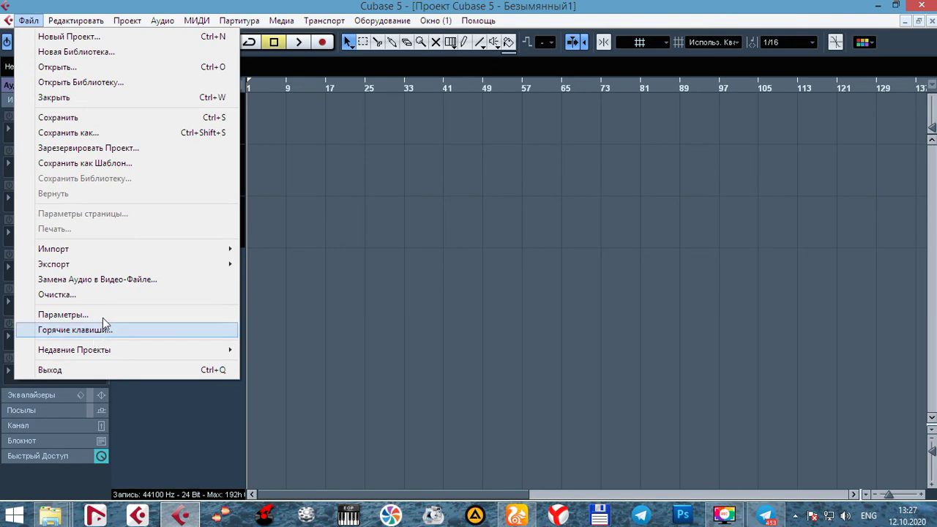
{"action": "left_click", "coordinate": [373, 286]}
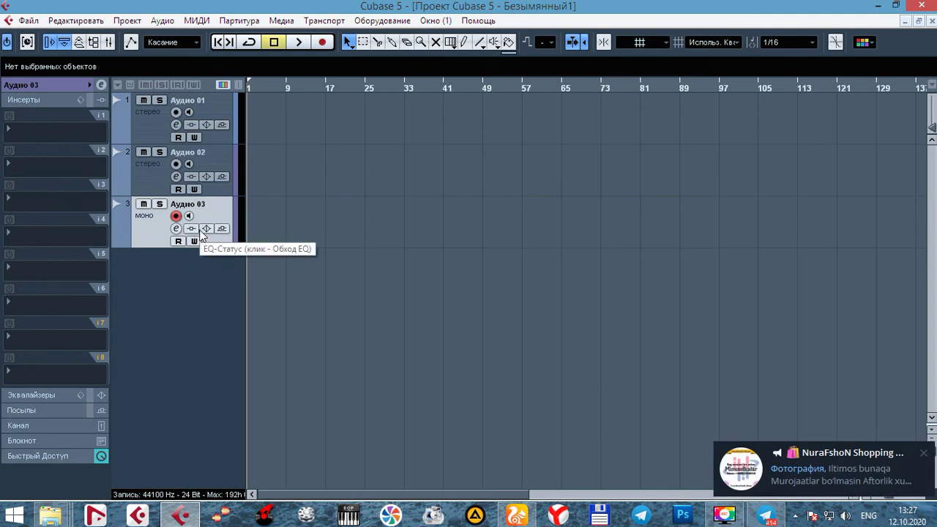
{"action": "left_click", "coordinate": [924, 454]}
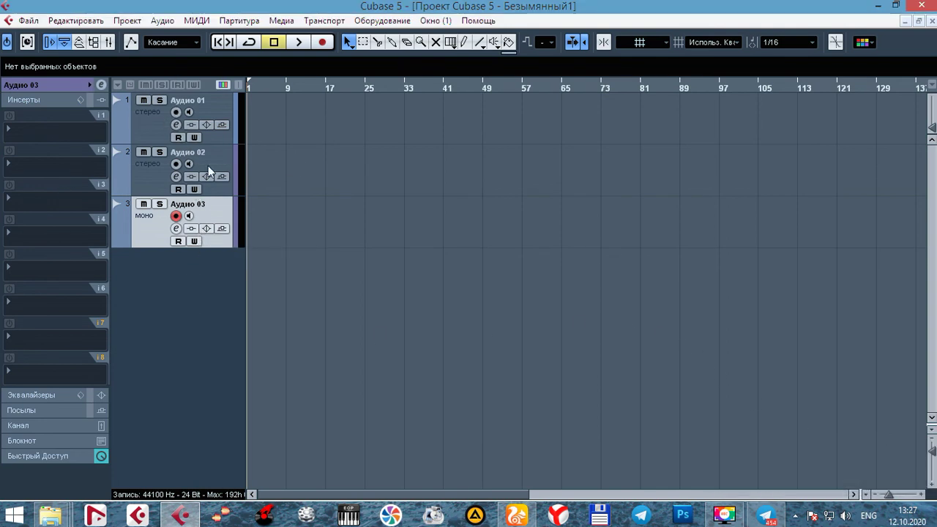